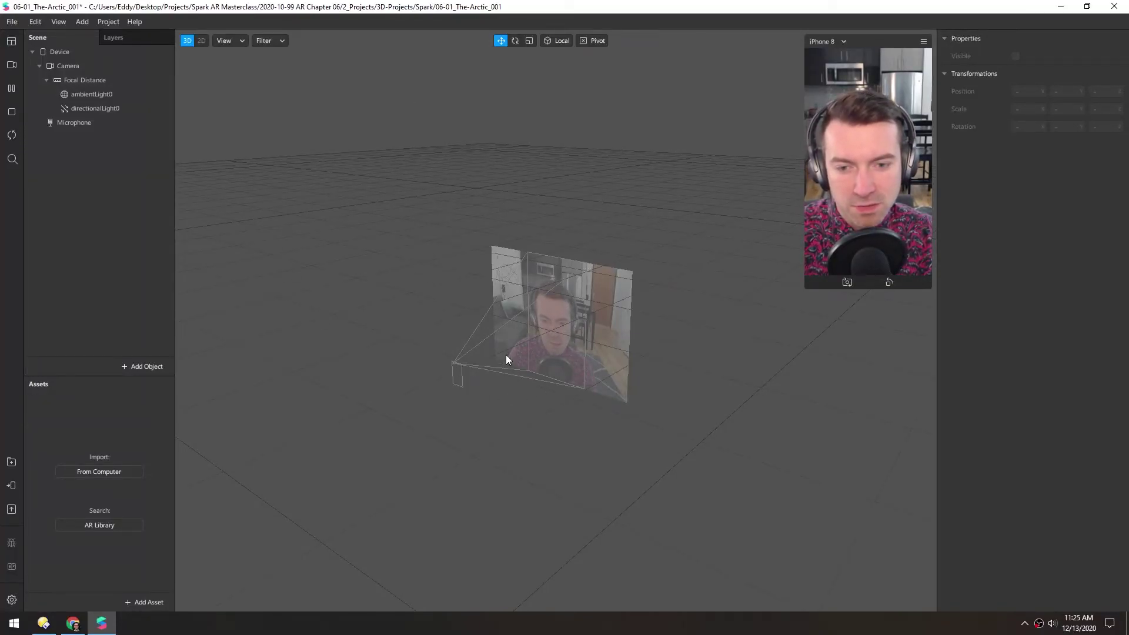
Add a particle system to the scene and move it out of Focal Distance to the root level, collapsing the Device hierarchy
right_click(79, 161)
mouse_move(121, 167)
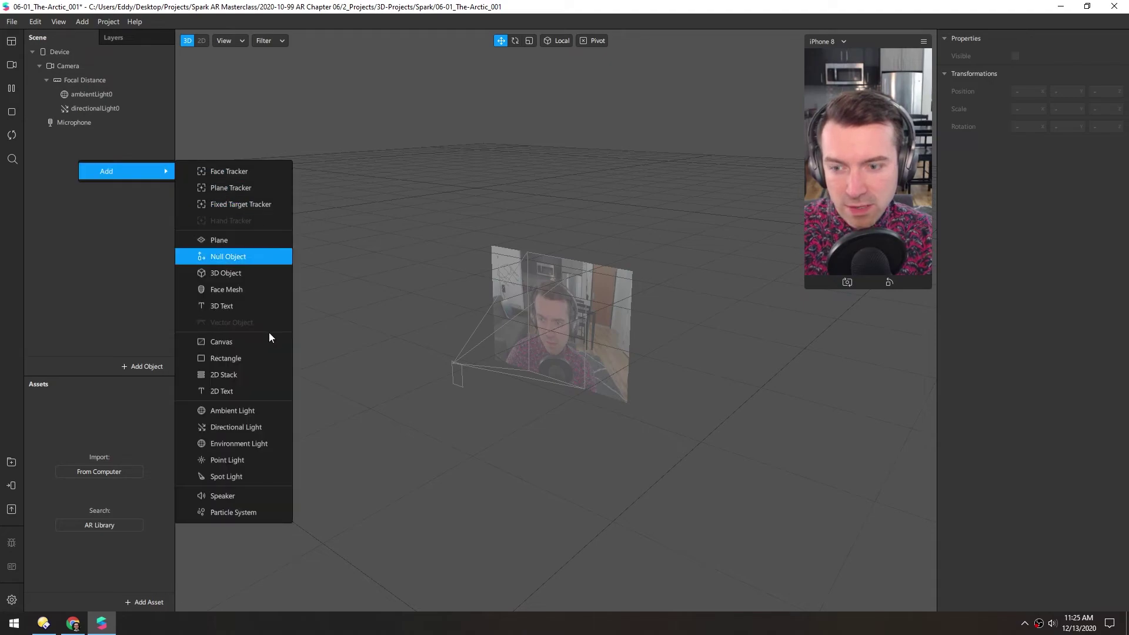
click(238, 515)
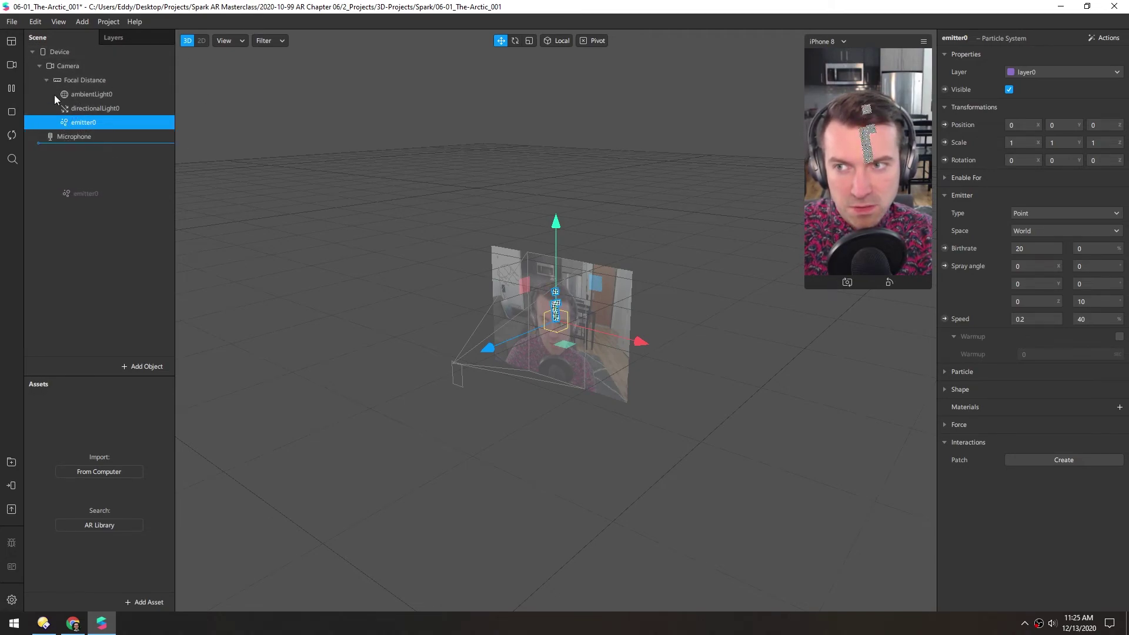
drag(55, 96, 56, 95)
click(32, 52)
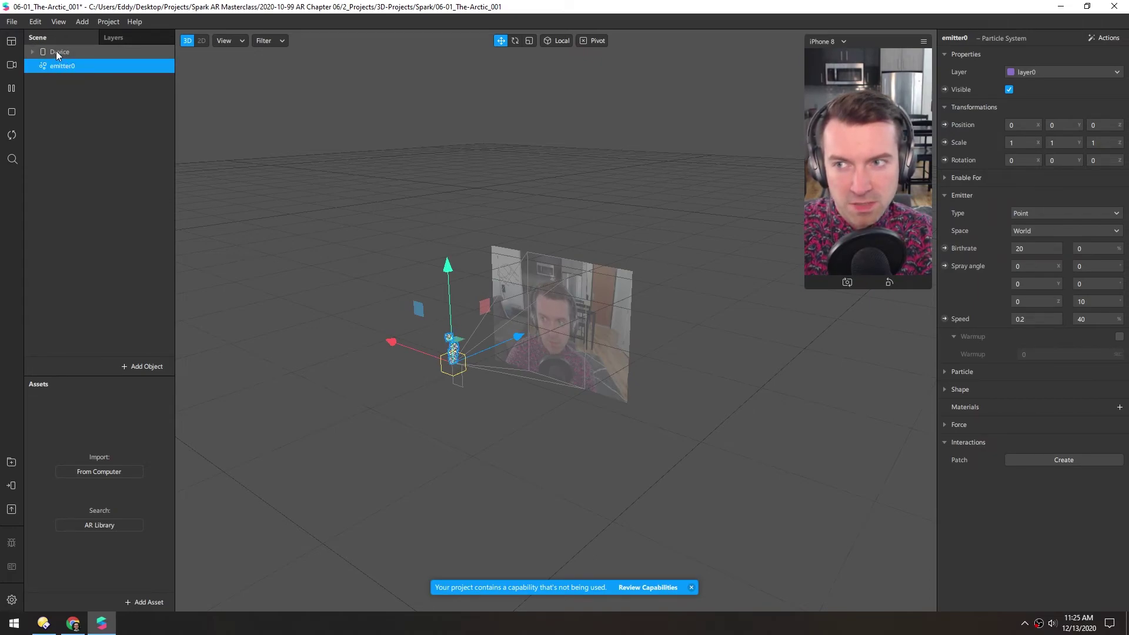
Orbit the simulated device to check how the emitter sits in world space, and reset the device rotation
drag(887, 131, 832, 126)
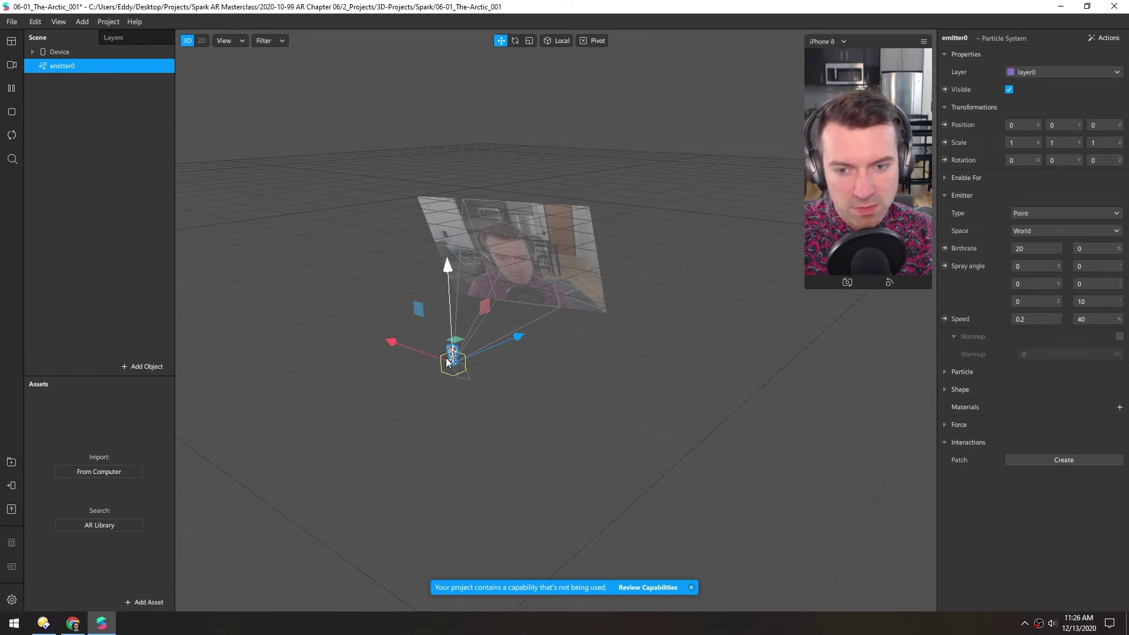
click(923, 41)
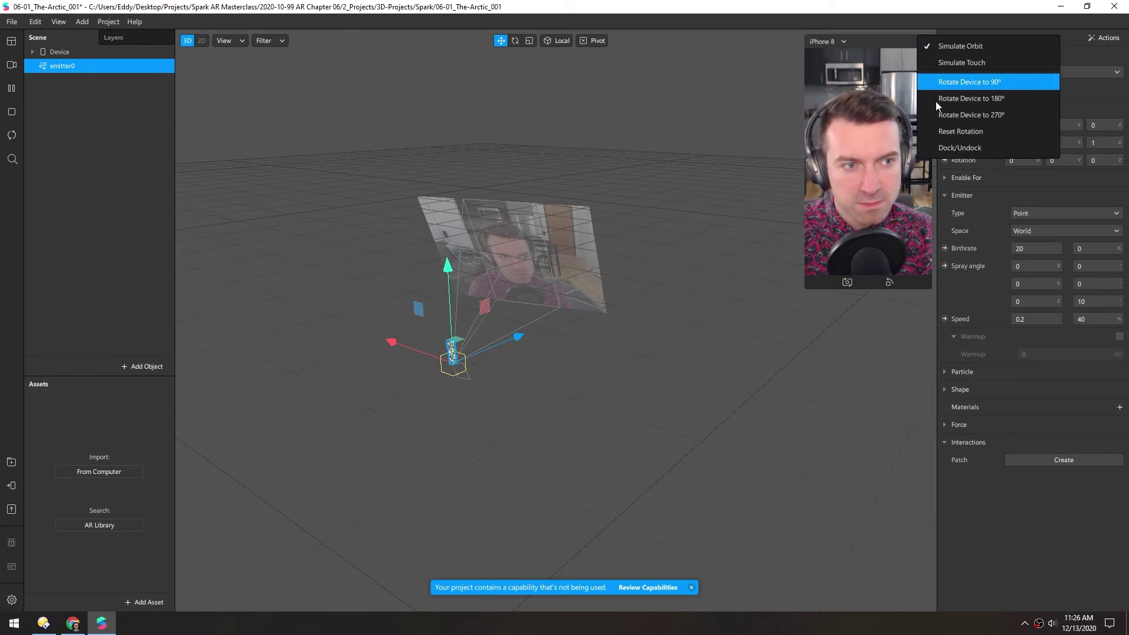
click(941, 132)
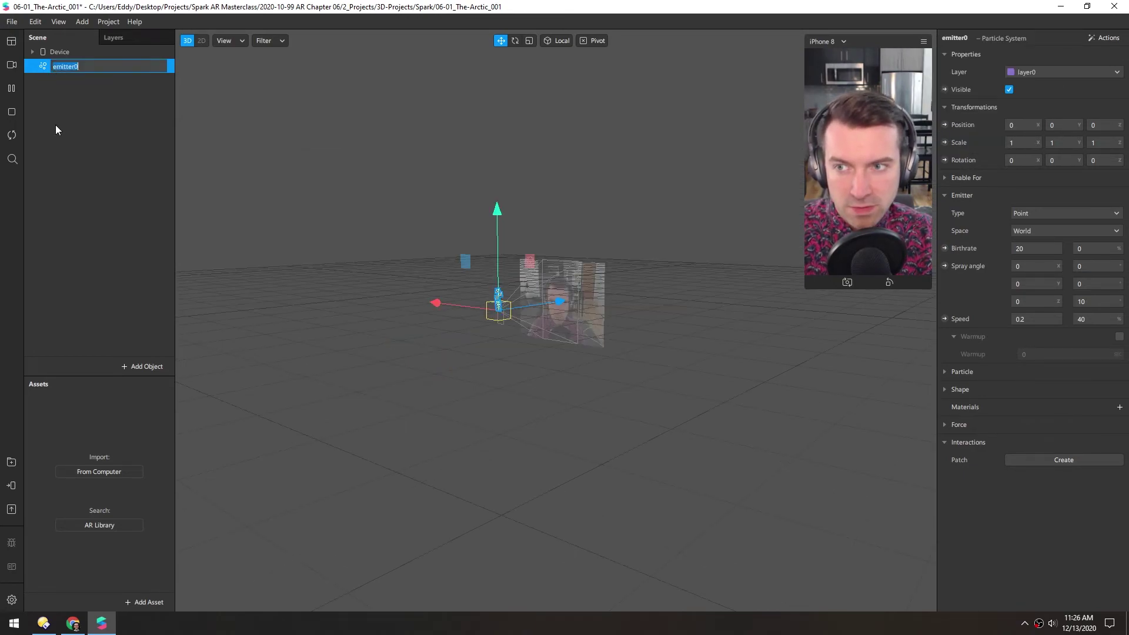
Rename the particle emitter to snow and raise it above the camera to a Y position of 0.8
text(snow)
key(Return)
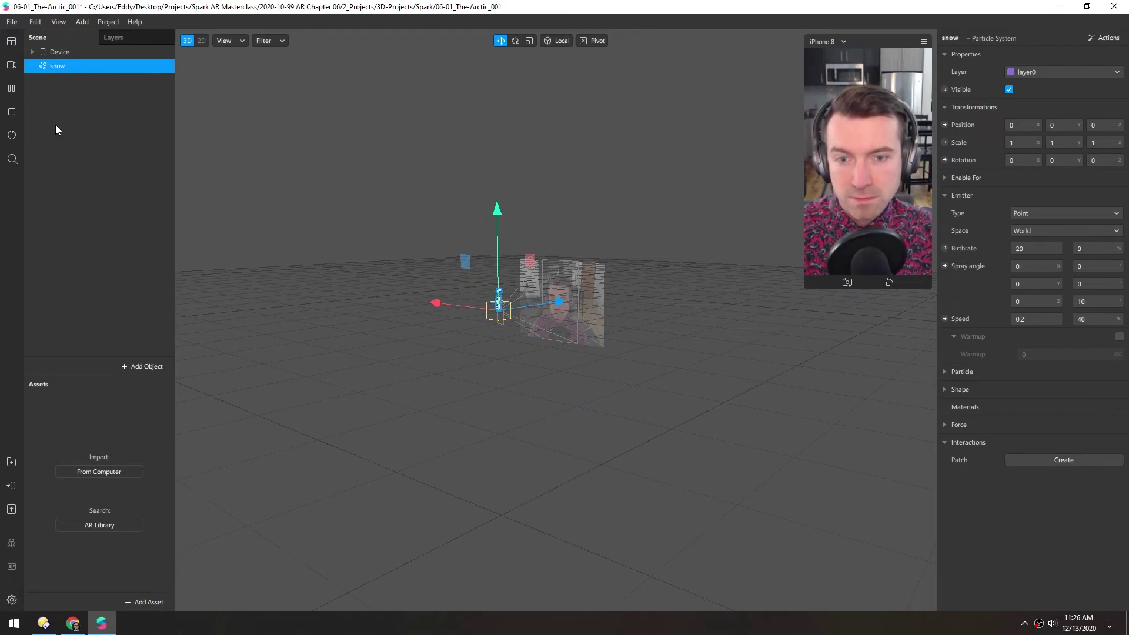
drag(497, 209, 497, 74)
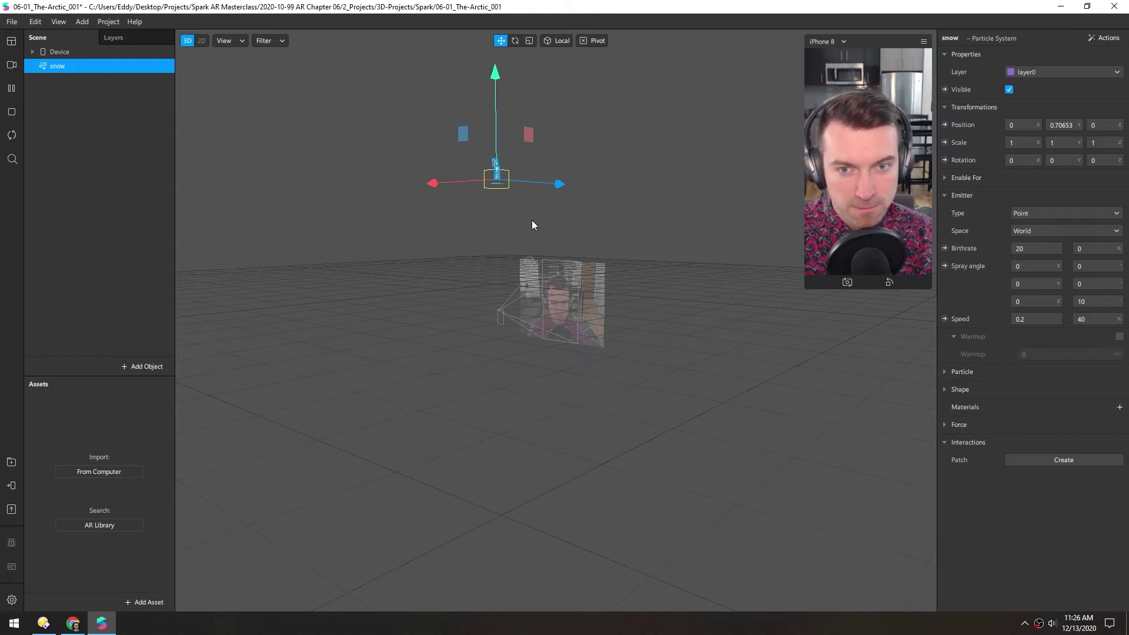
scroll(534, 235, down, 2)
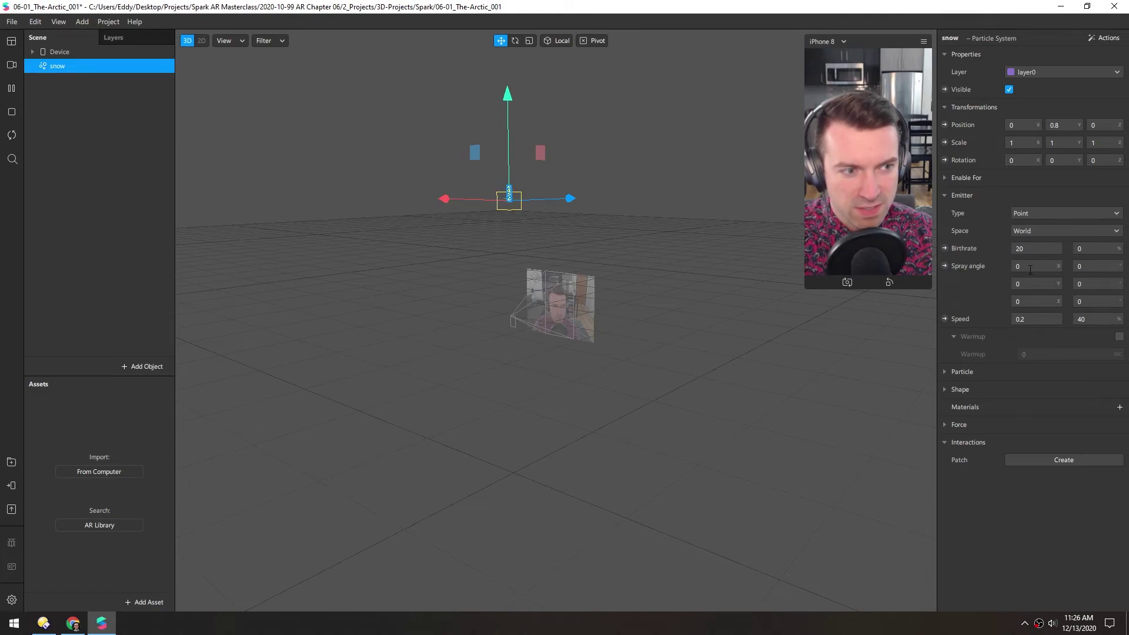
Set the snow emitter's X spray angle to 180 degrees with no angular spread so the particles travel downward
text(180)
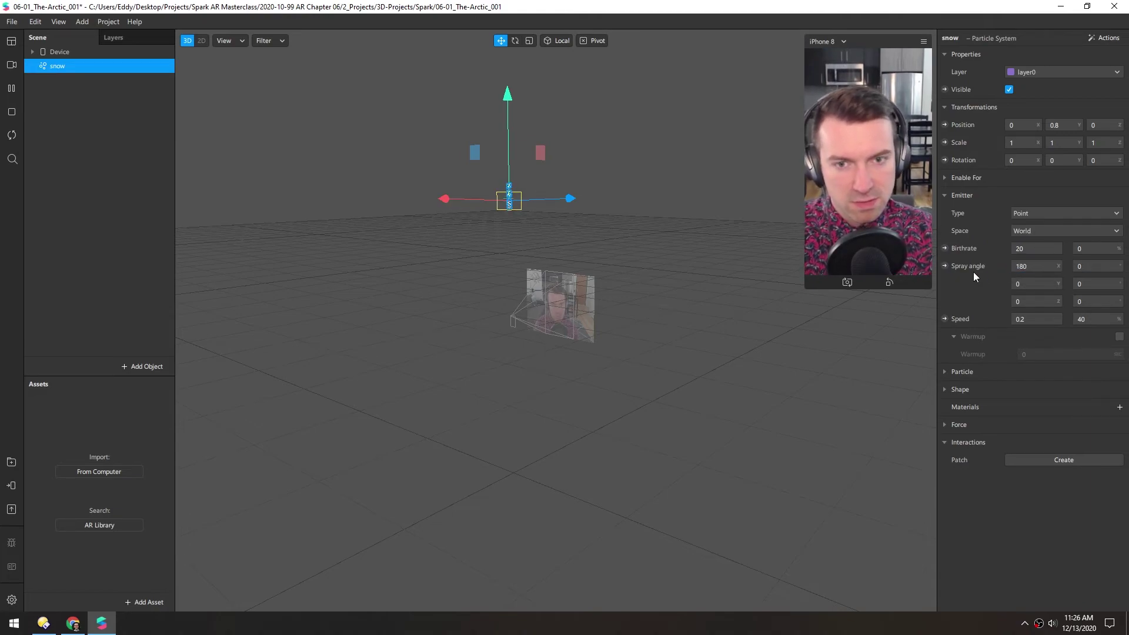
key(Return)
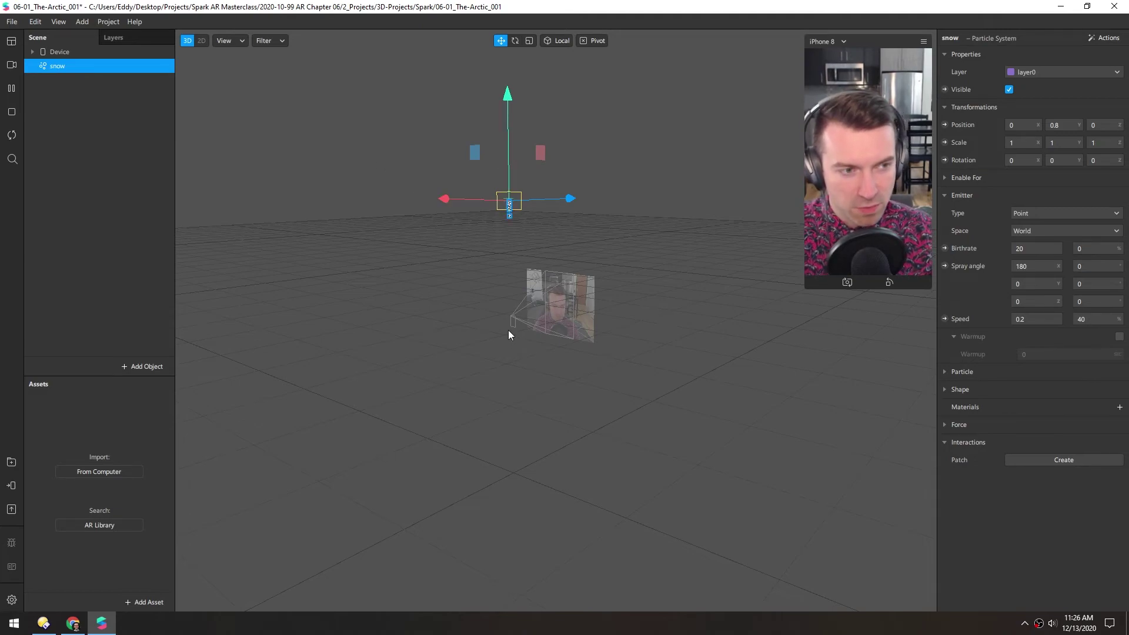
Change the snow emitter's type to Ring with radius values of 0 and 2
middle_drag(507, 328, 564, 406)
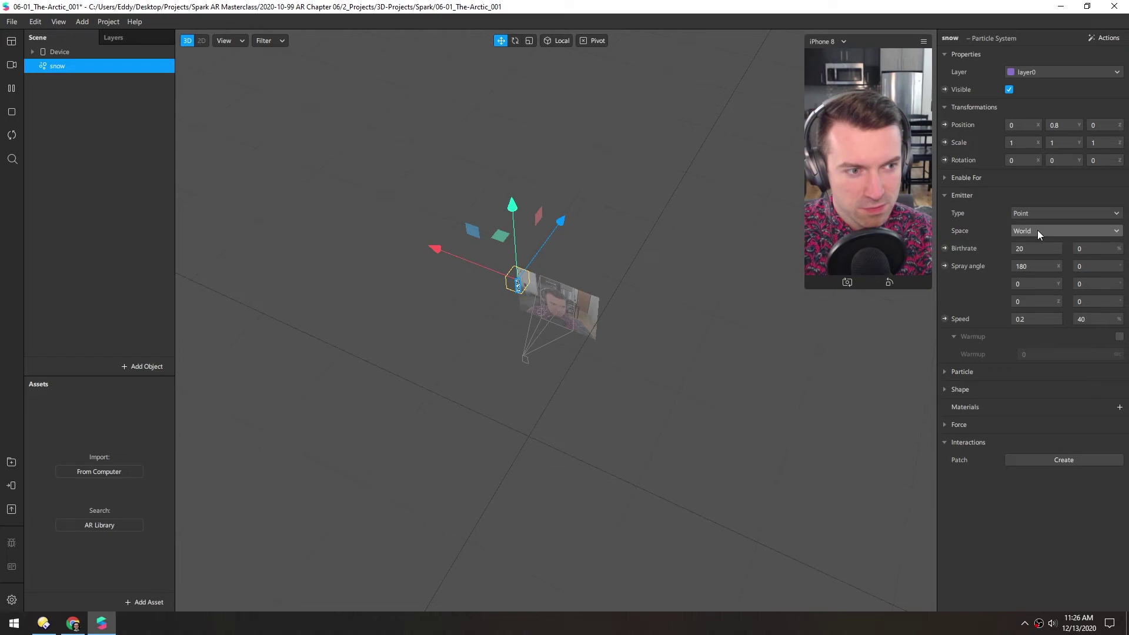
click(1035, 212)
click(1038, 251)
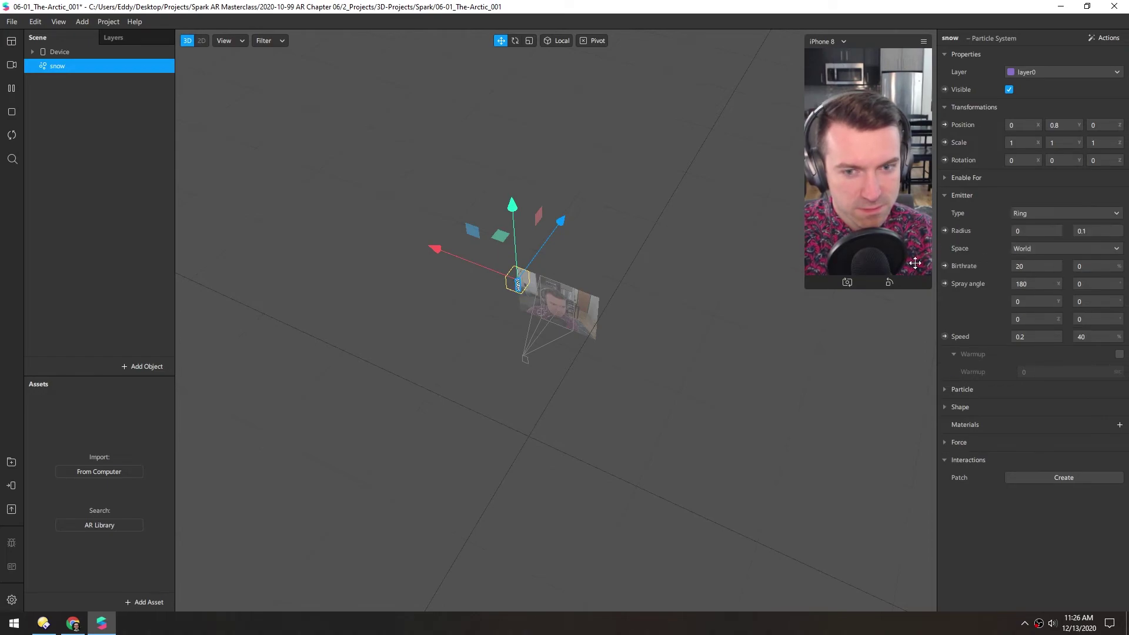
click(1092, 232)
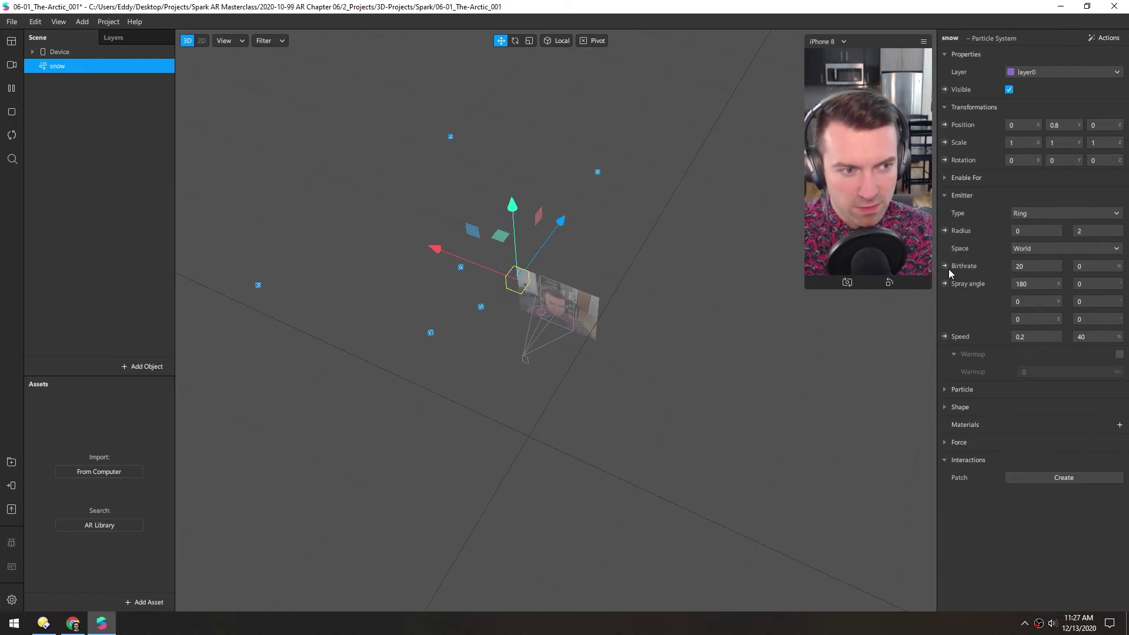
Set the snow emitter's birthrate to 500 and inspect the particle spread around the camera from above
text(500)
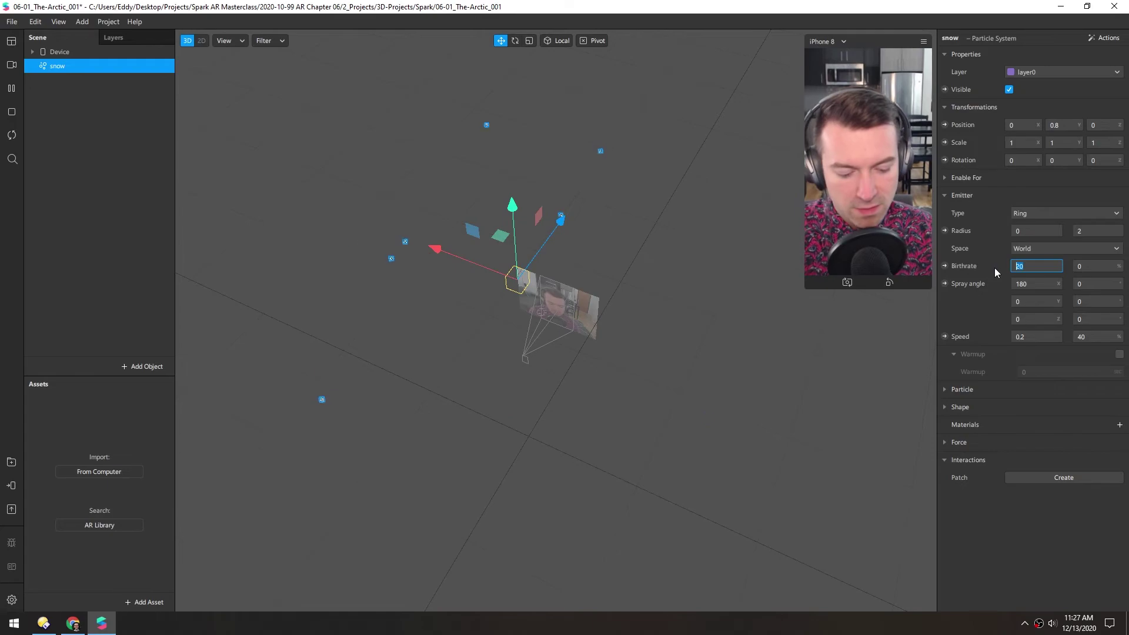
key(Return)
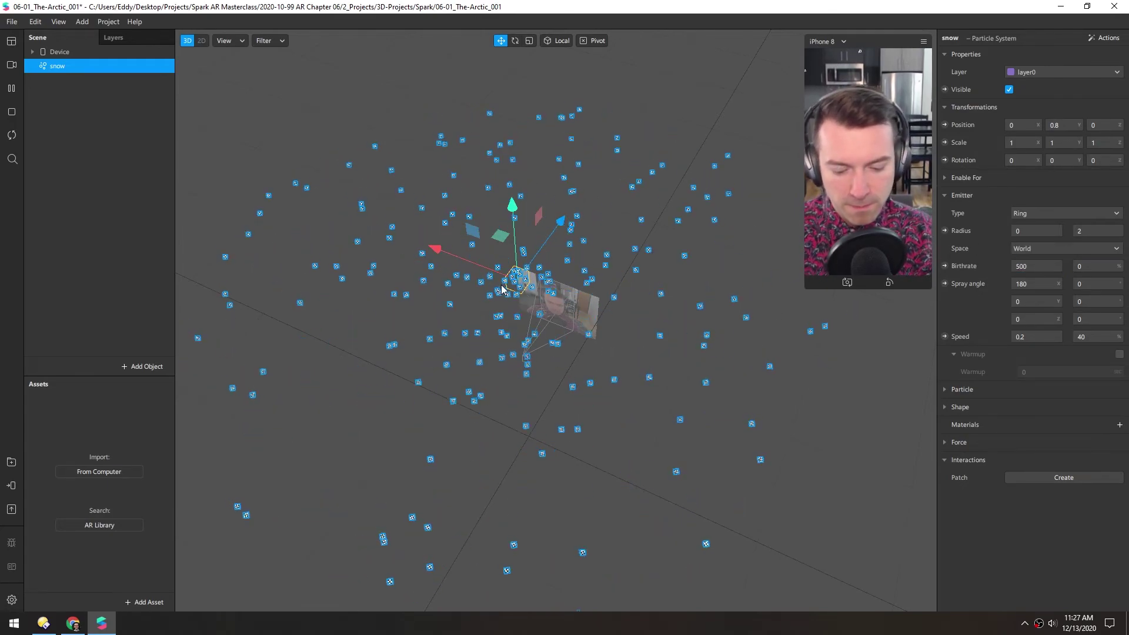
scroll(497, 294, down, 3)
alt+drag(568, 332, 608, 407)
middle_drag(568, 386, 552, 332)
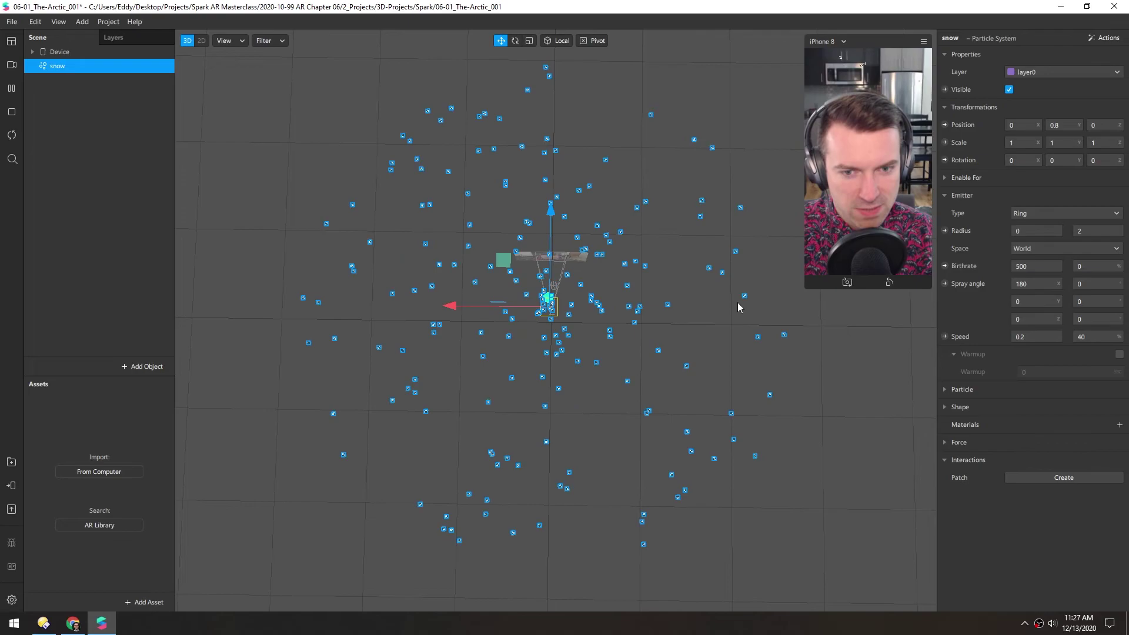
scroll(556, 304, up, 5)
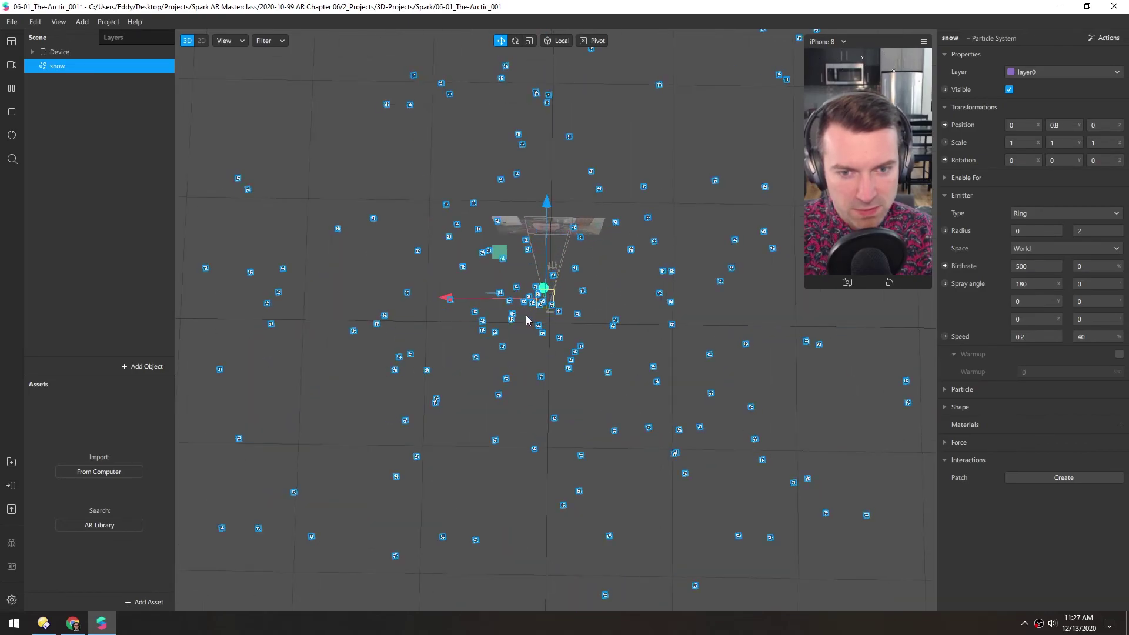
scroll(549, 306, down, 5)
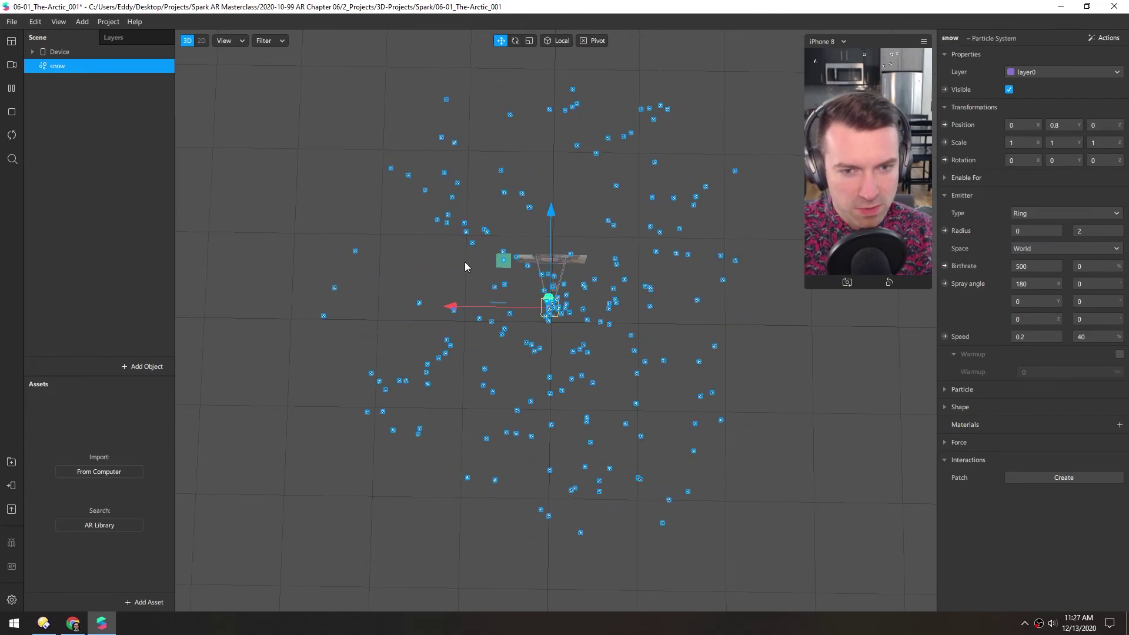
Change the snow emitter's type to Plane and set its size to 2 by 2
click(1037, 214)
click(1036, 239)
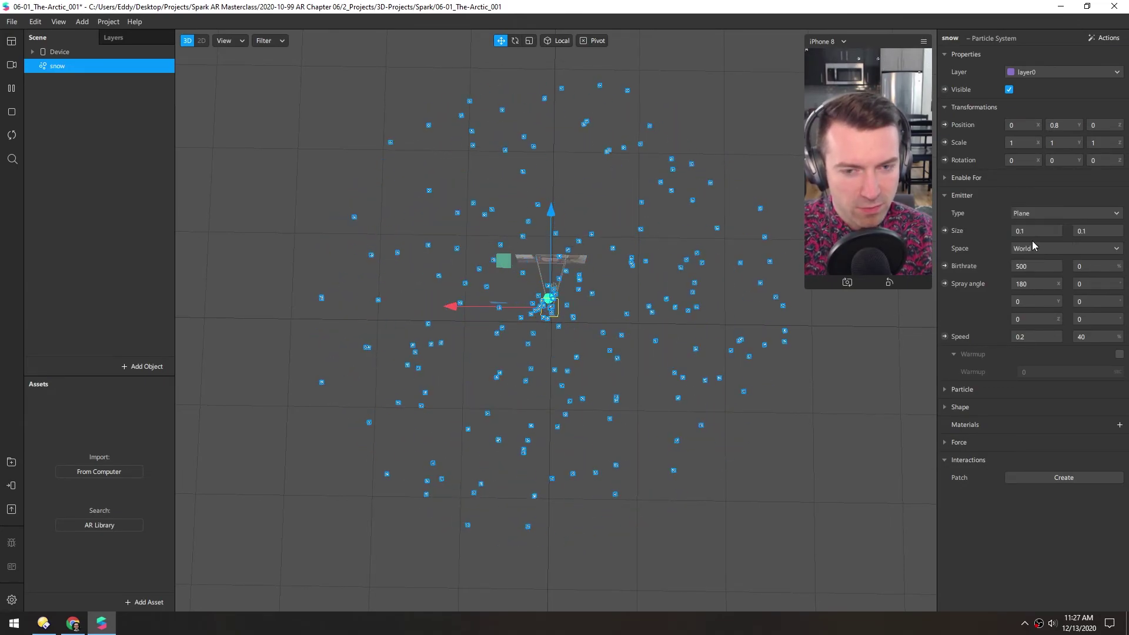
click(1030, 231)
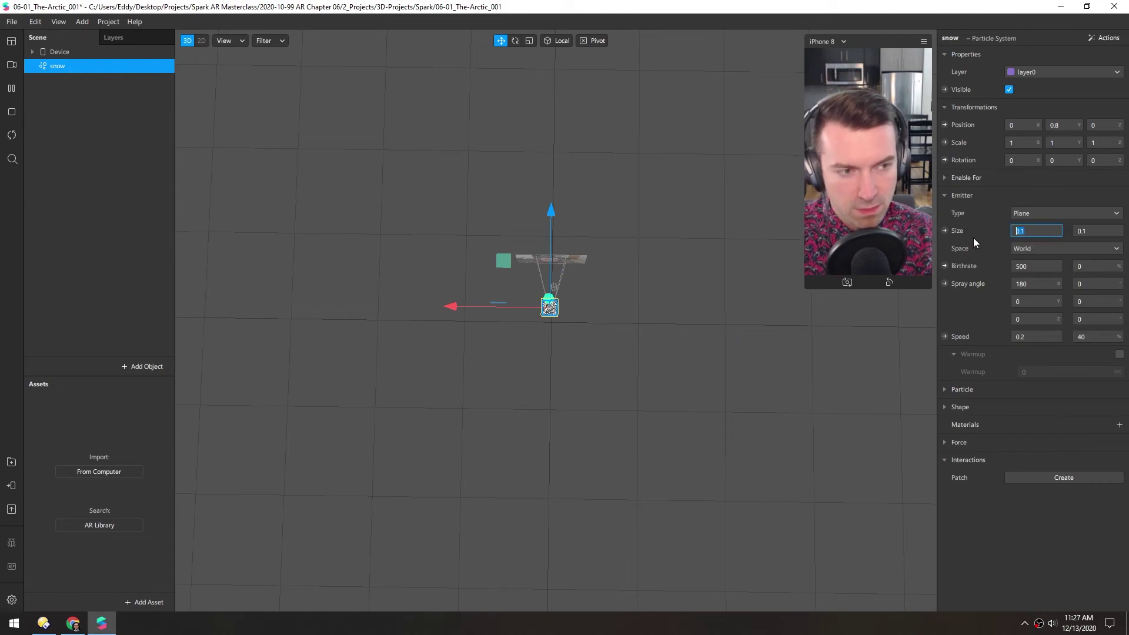
text(2)
key(Tab)
text(2)
key(Return)
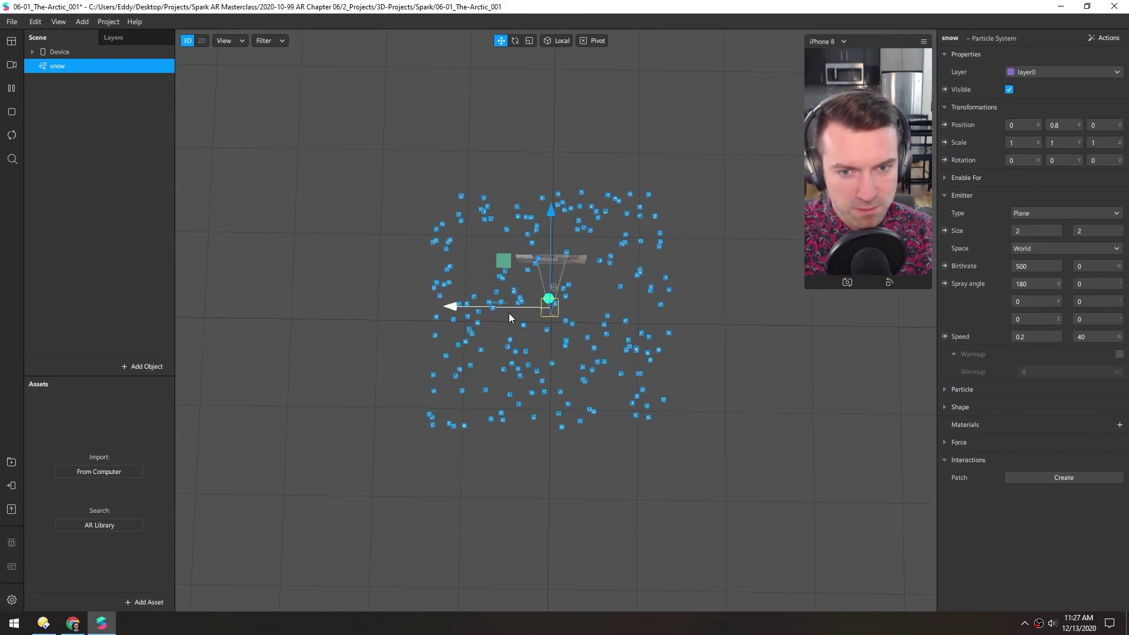
Enlarge the snow emitter's plane to a size of 2.5 by 2.5
scroll(536, 323, up, 2)
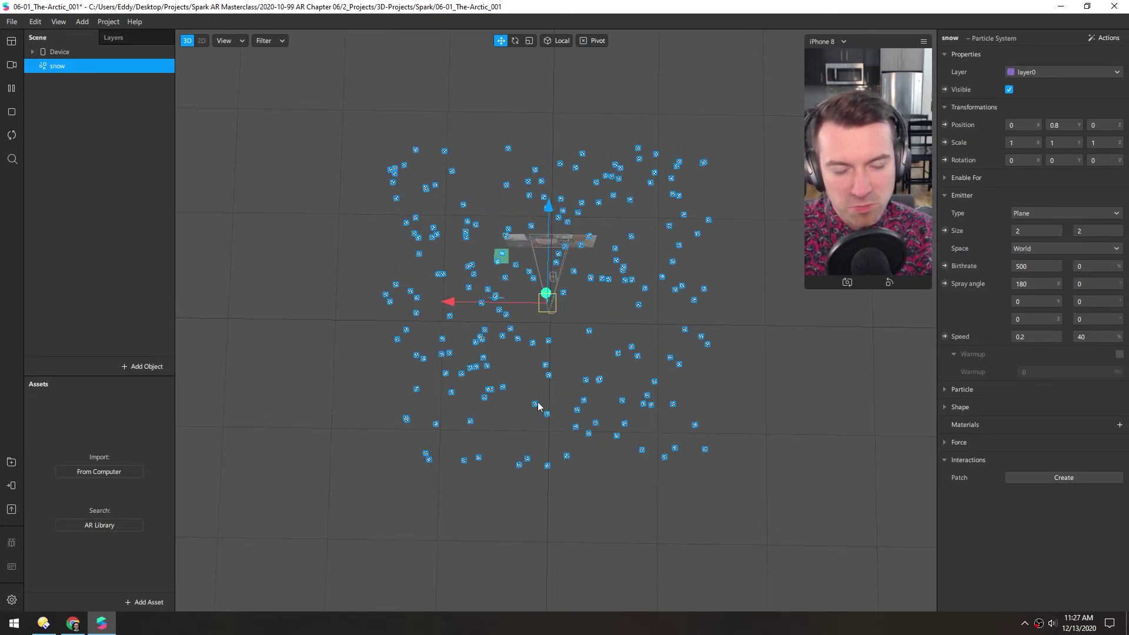
click(1046, 232)
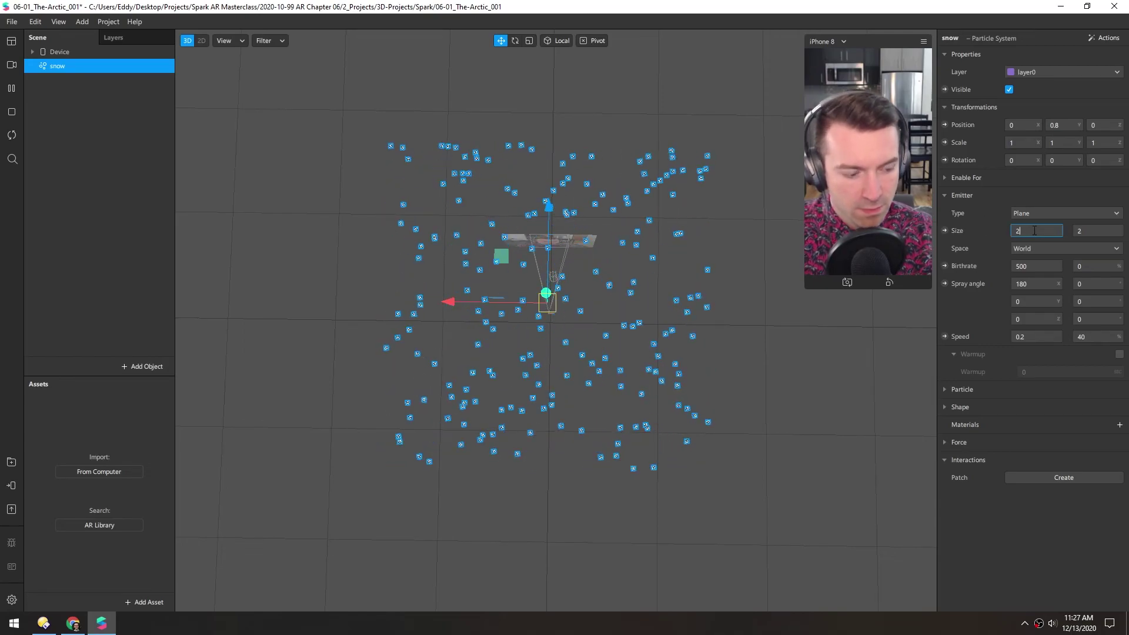
text(2.5)
key(Tab)
text(2.5)
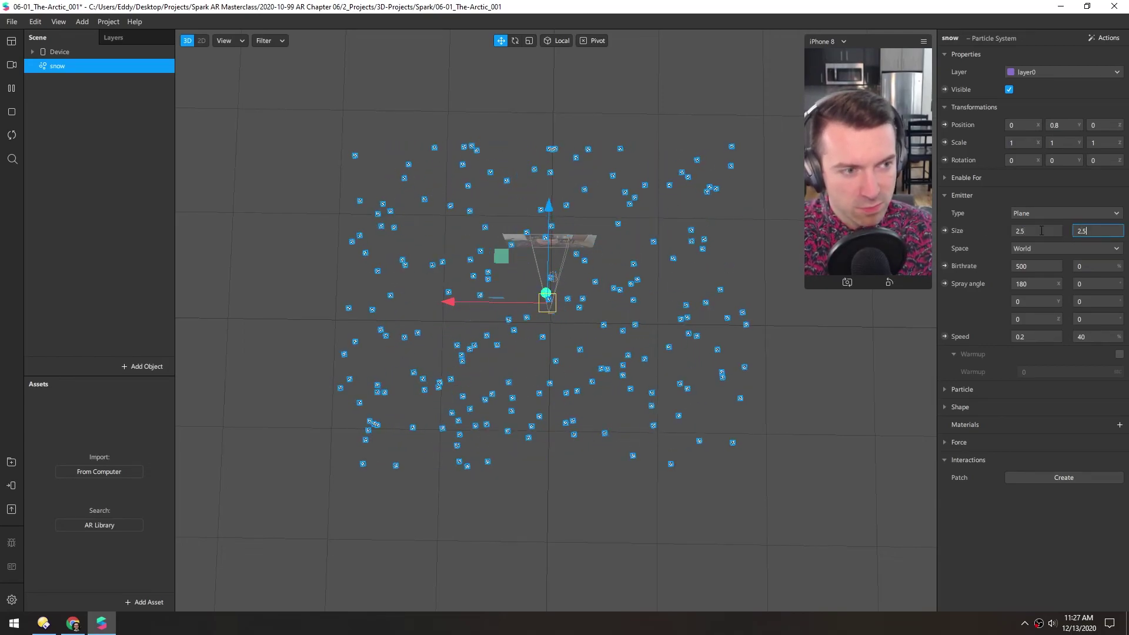
key(Return)
Set the snow particles' lifespan to 20 seconds so they fall past the camera
scroll(537, 297, down, 3)
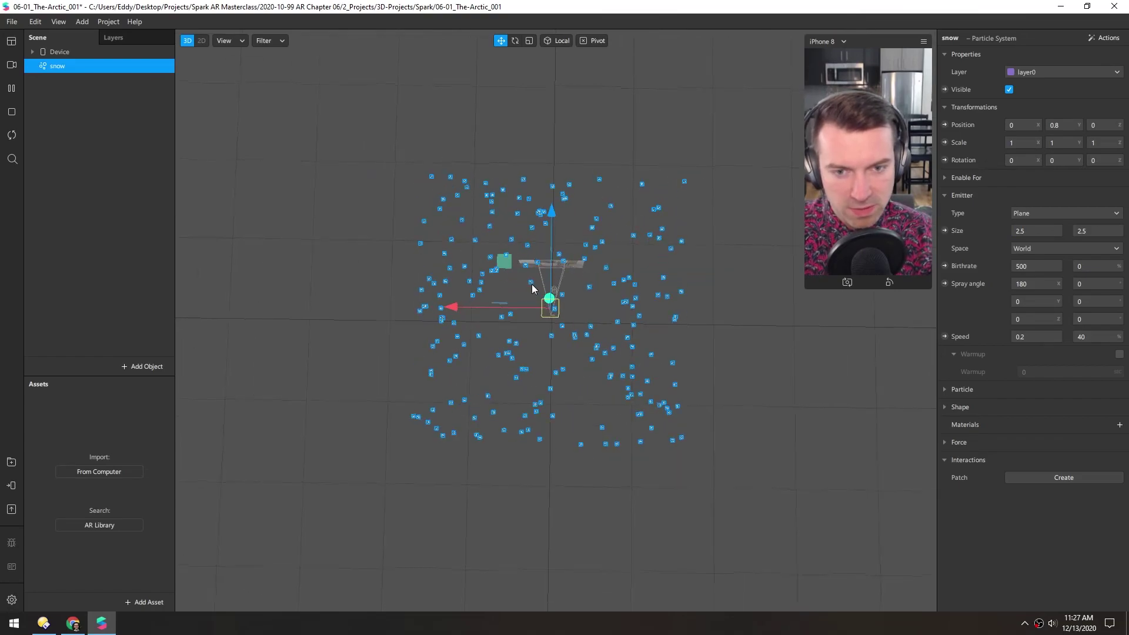
alt+drag(531, 284, 409, 153)
scroll(543, 245, up, 1)
mouse_move(543, 249)
right_down()
mouse_move(547, 269)
mouse_move(562, 253)
right_up()
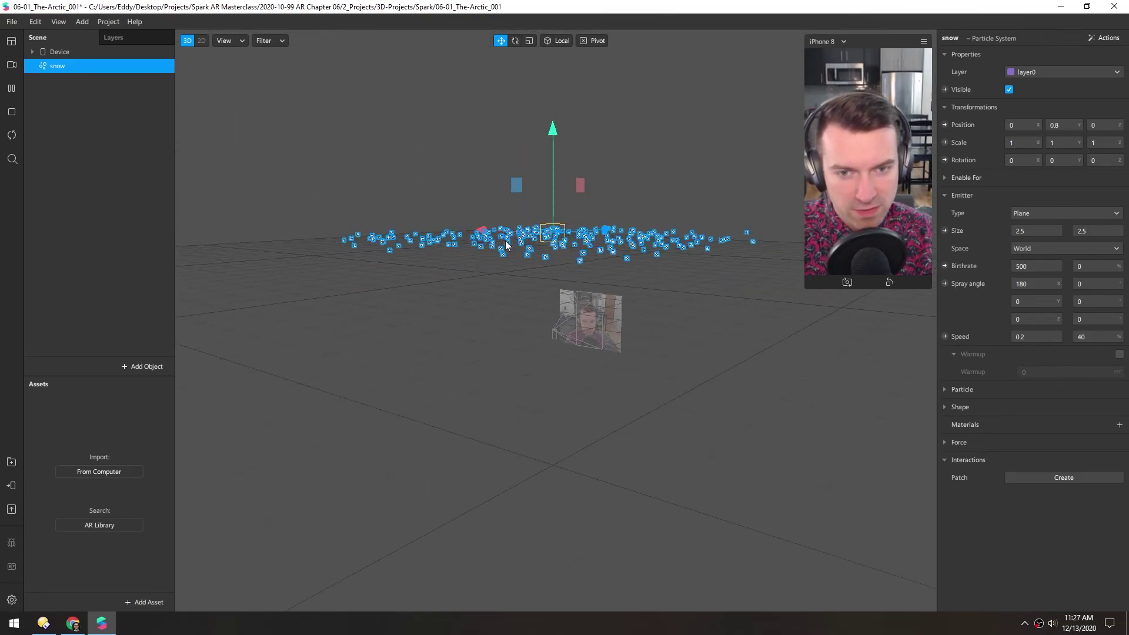
click(944, 390)
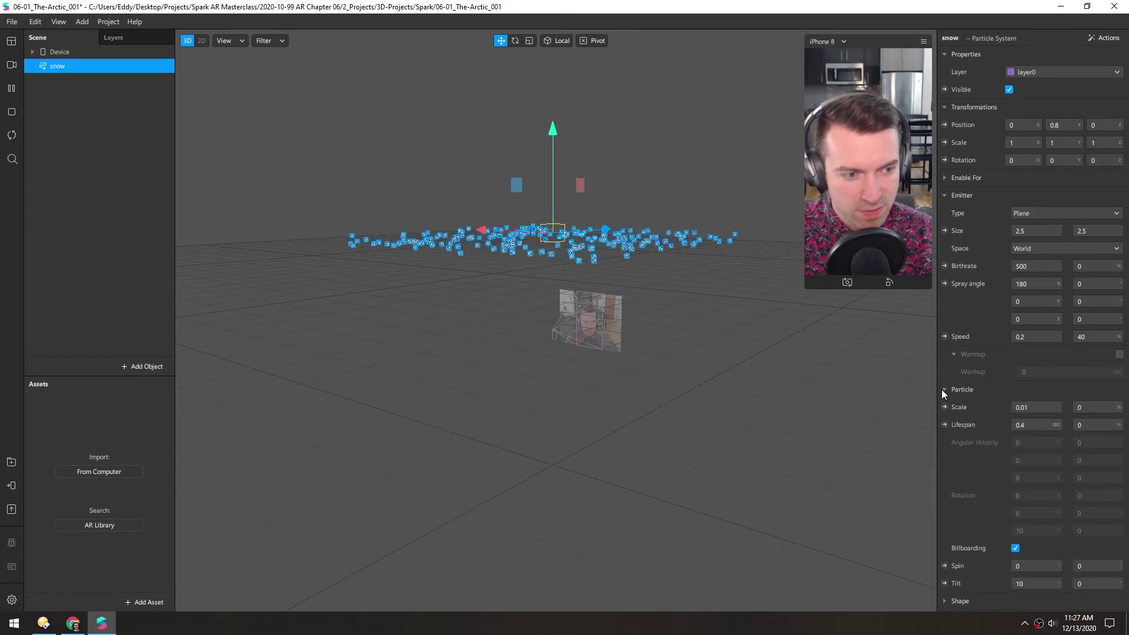
click(1014, 424)
text(20)
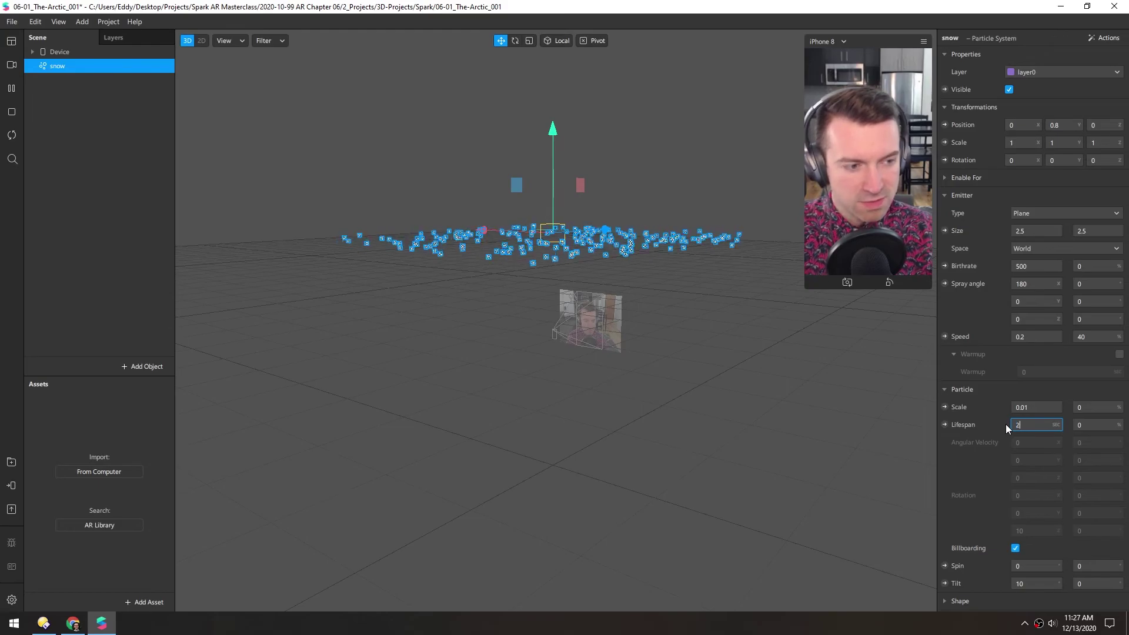
key(Return)
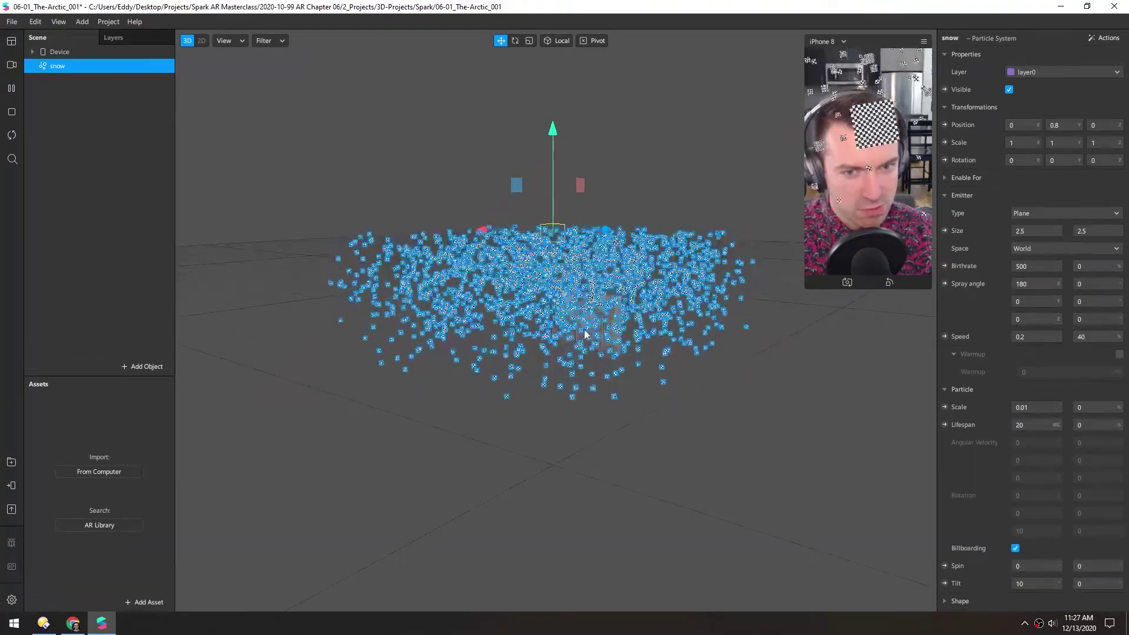
Reduce the snow emitter's birthrate to 100
drag(1050, 266, 969, 274)
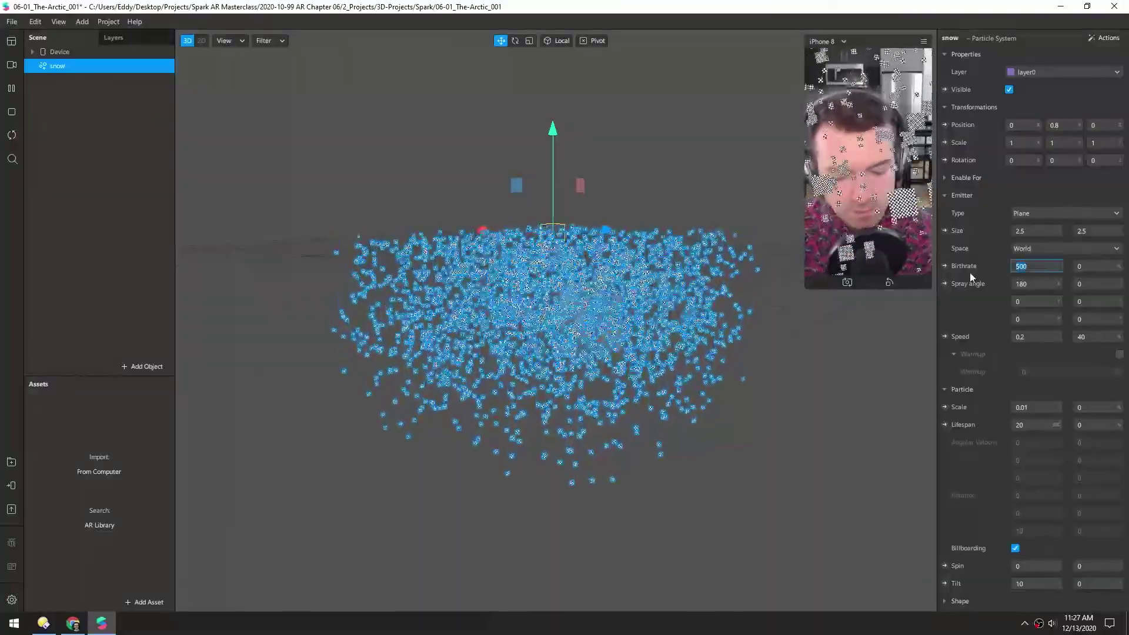
text(100)
key(Return)
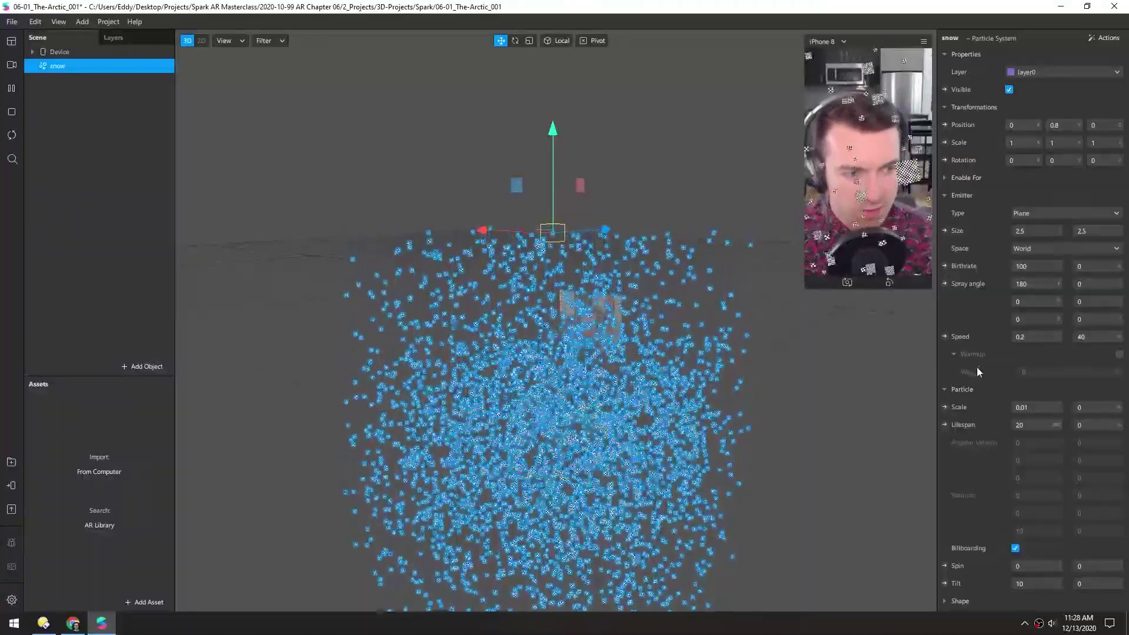
Enable warmup for the snow emitter and set it to 10 seconds
click(1120, 354)
drag(1040, 373, 990, 377)
text(10)
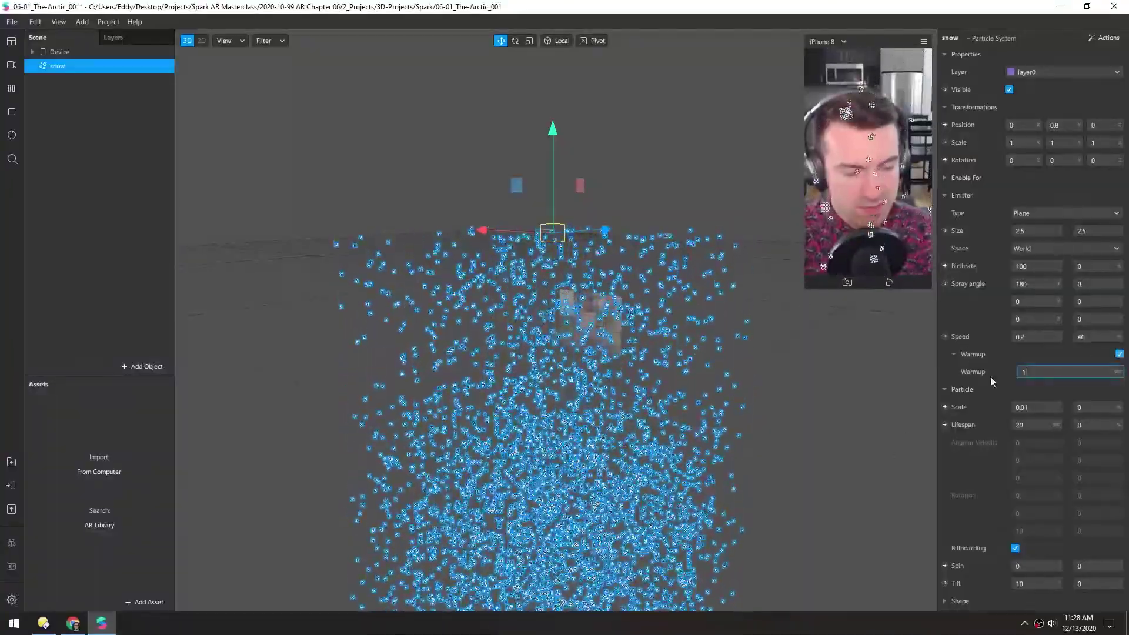
key(Return)
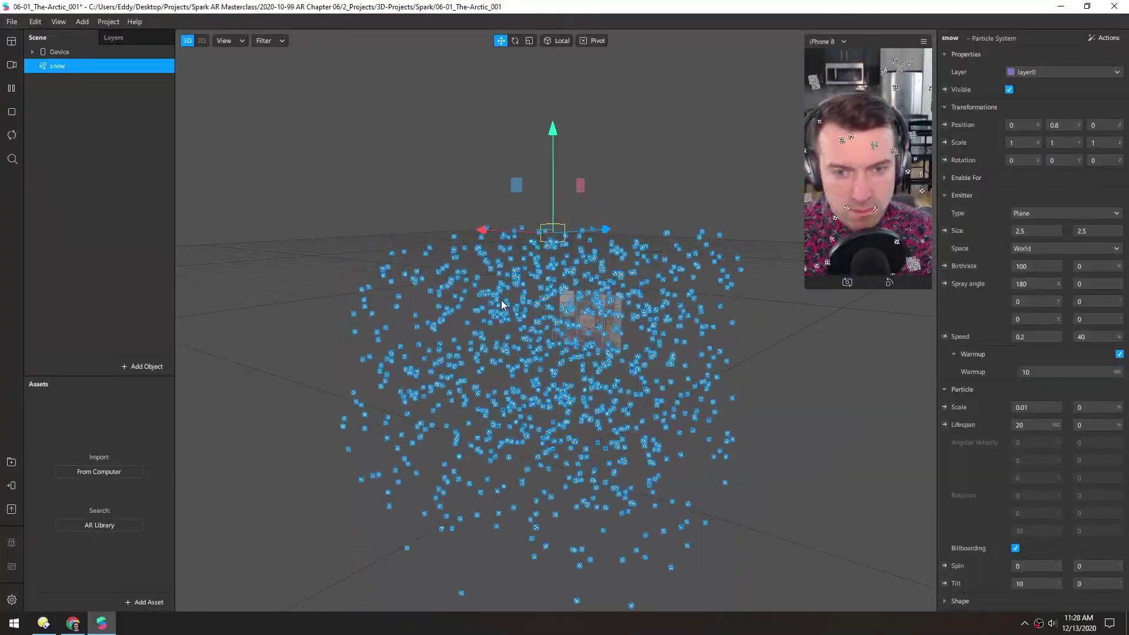
scroll(576, 320, down, 2)
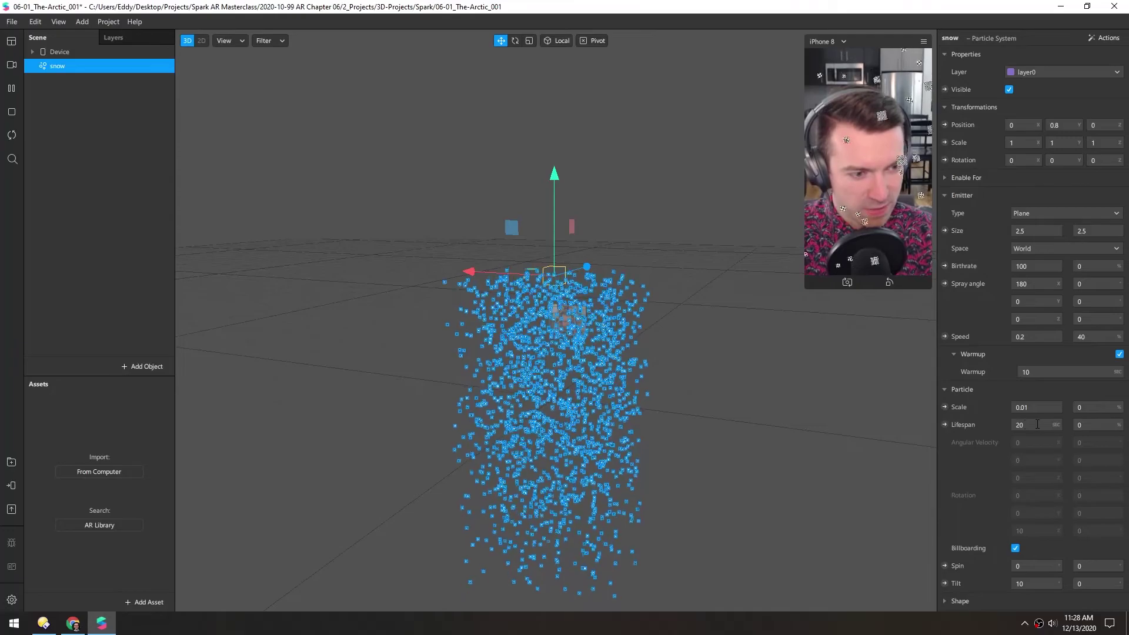
Reduce the snow particles' lifespan to 10 seconds
text(1)
key(Return)
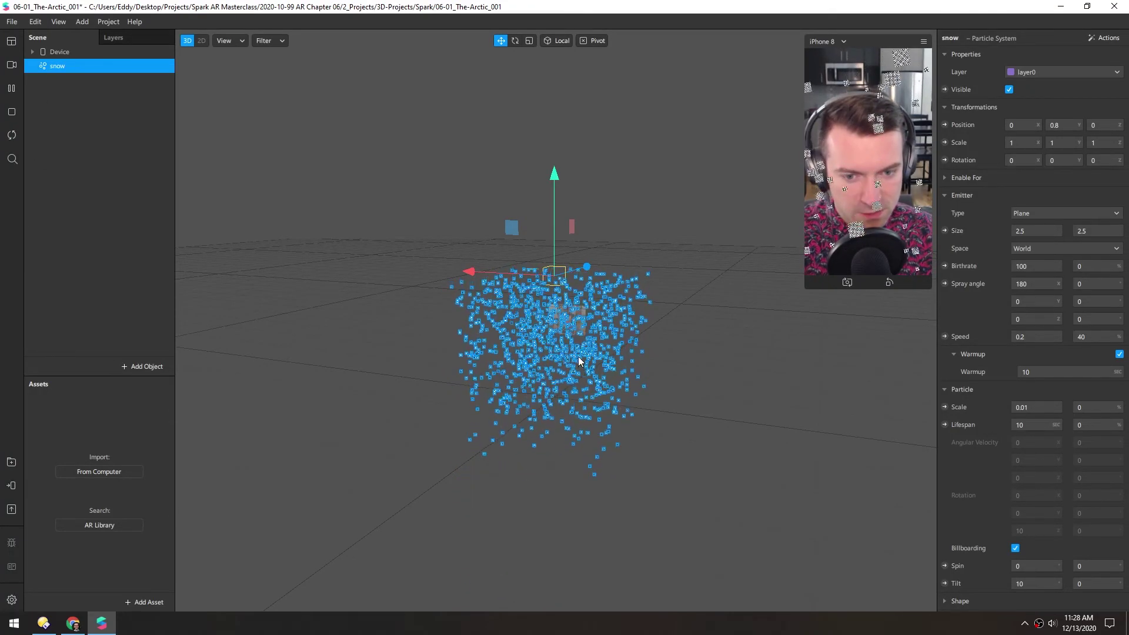
drag(547, 360, 569, 451)
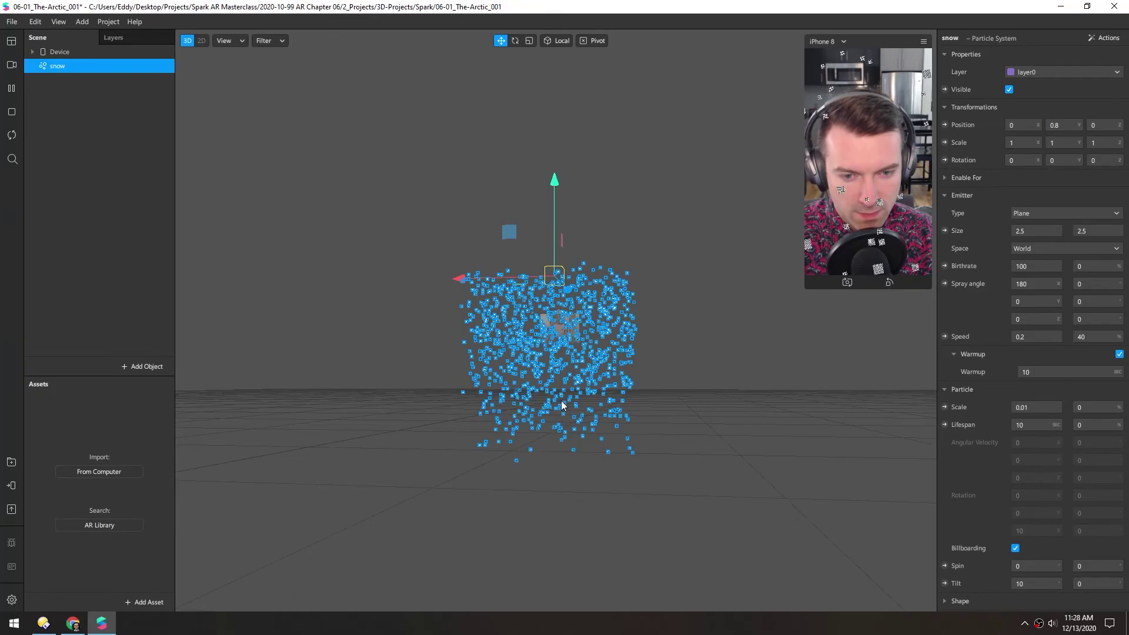
drag(562, 404, 509, 429)
scroll(535, 382, up, 5)
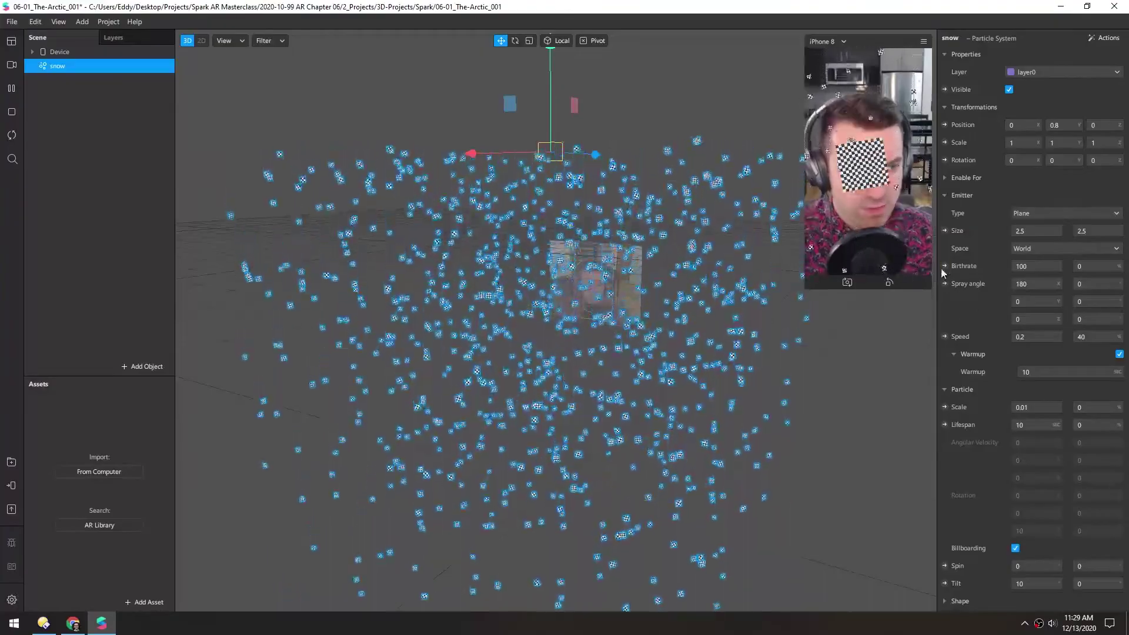
Set the snow particles' base tilt to 0 and its random variation to 999
scroll(993, 298, down, 2)
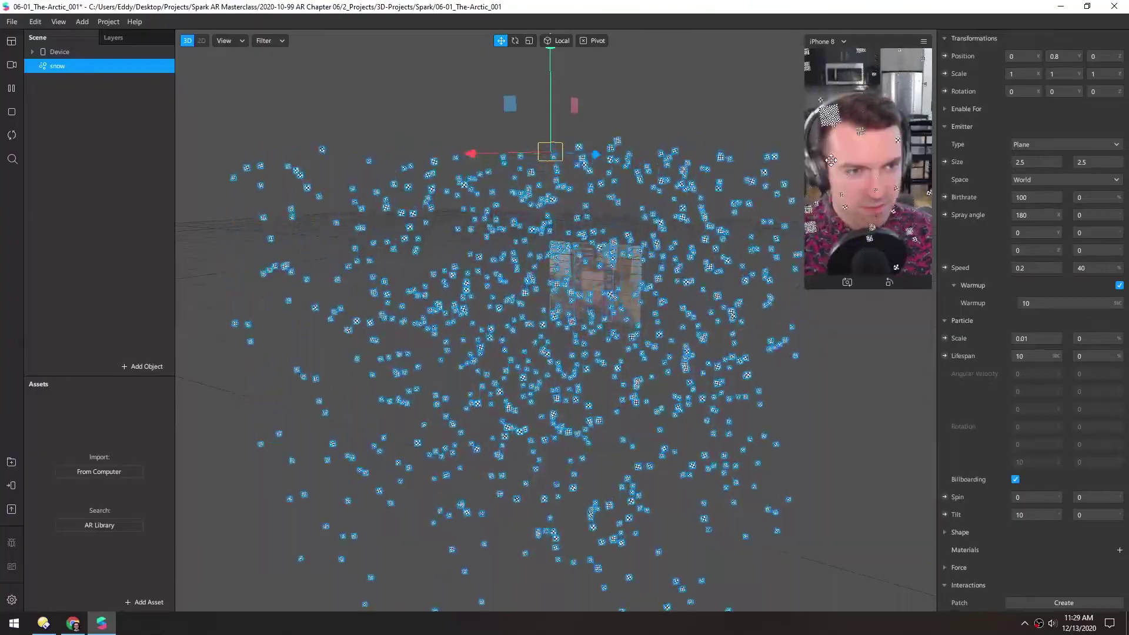
drag(1030, 515, 993, 510)
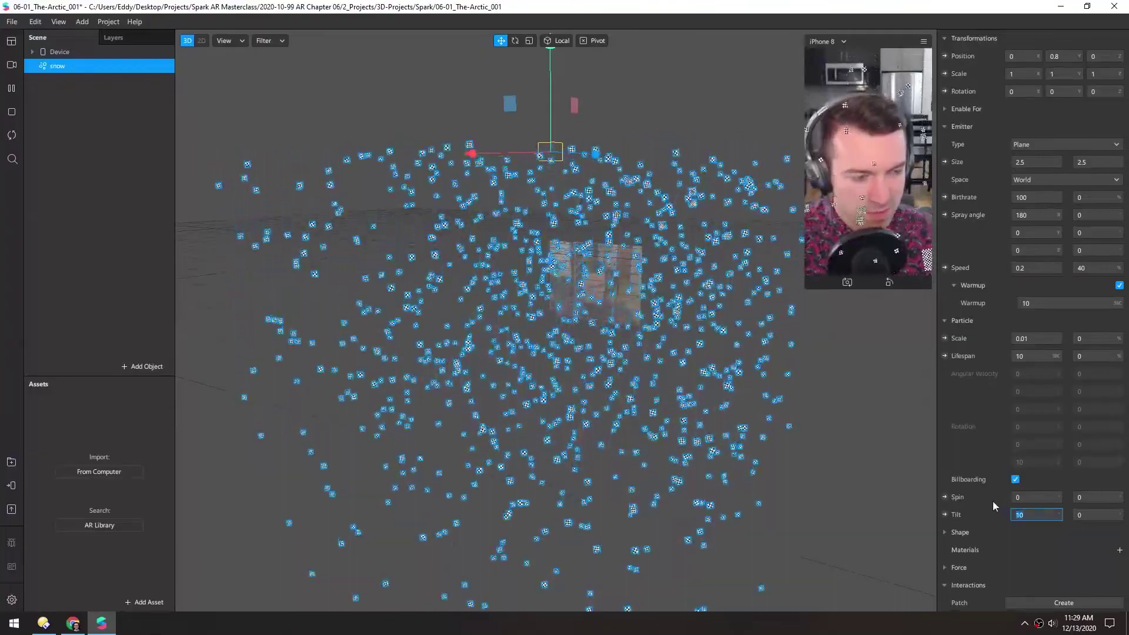
text(0)
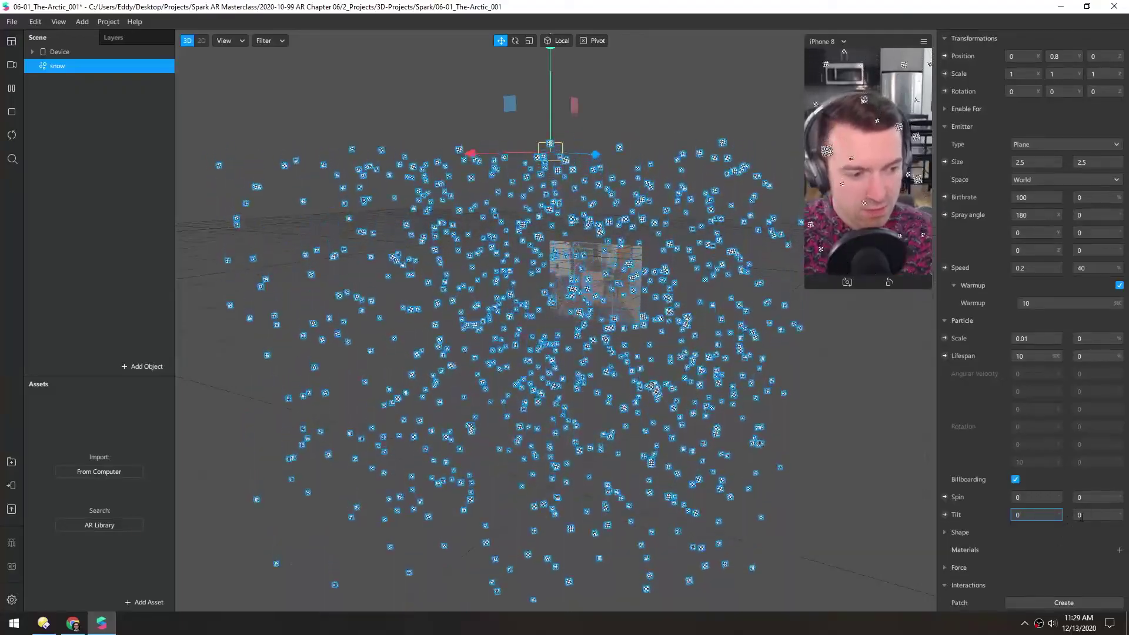
key(Tab)
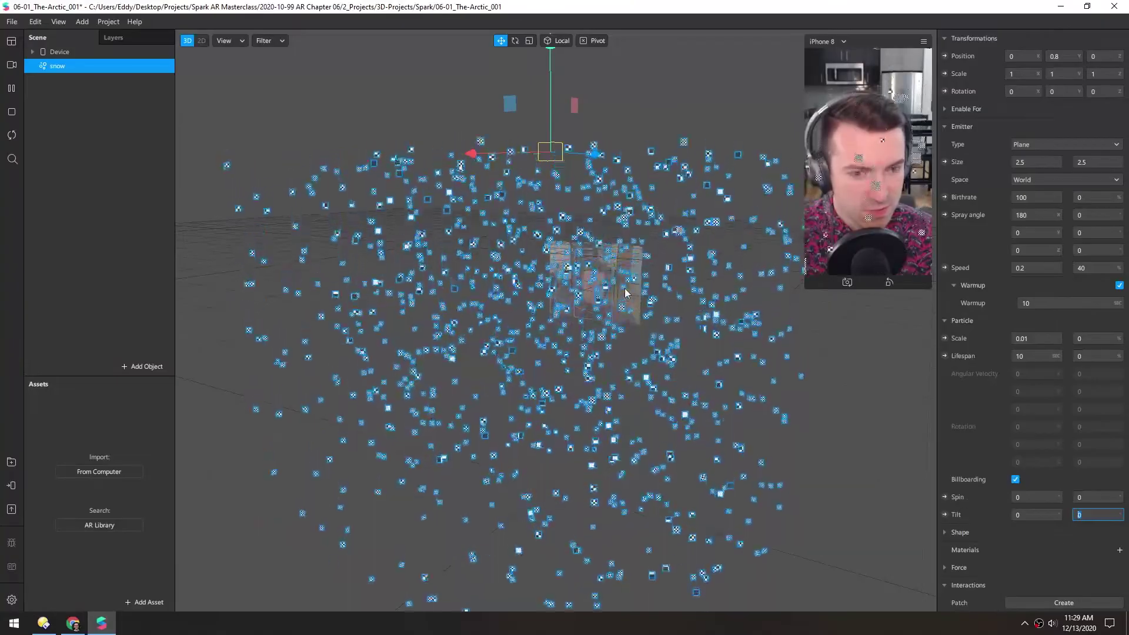
text(999)
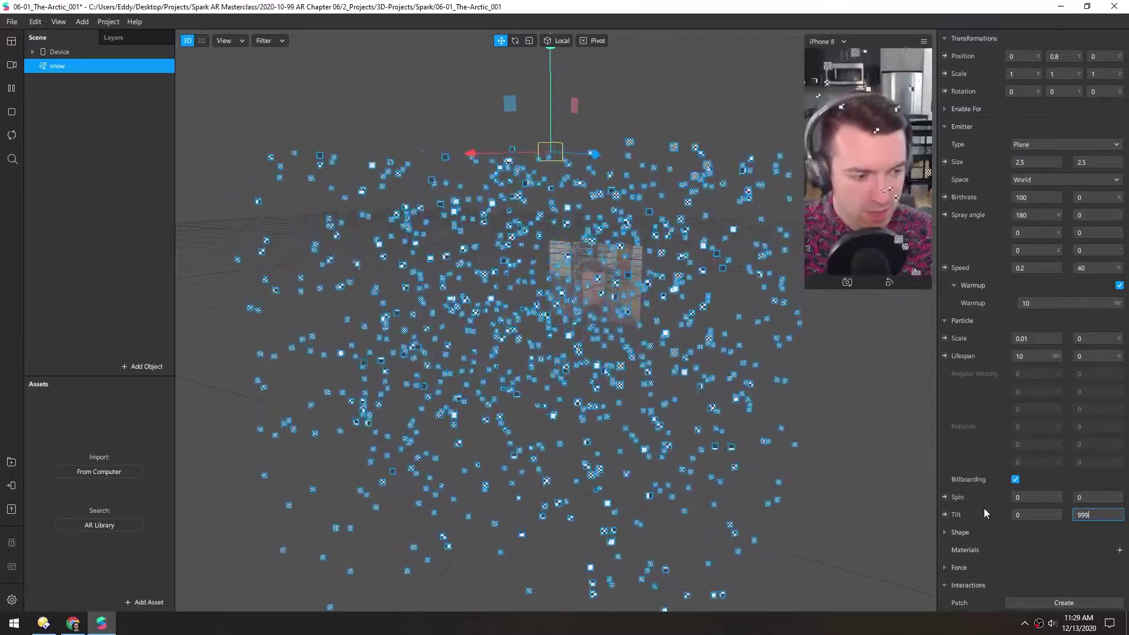
key(Return)
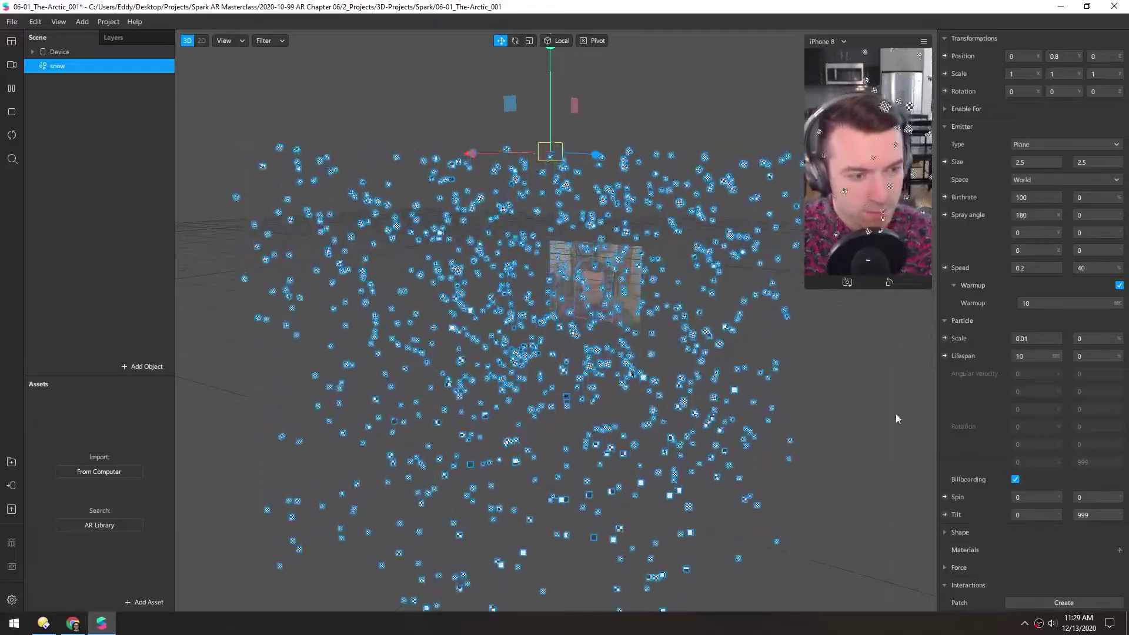
Set the random variation of the snow particles' spin to 360 and restart the effect to check the motion
click(1088, 497)
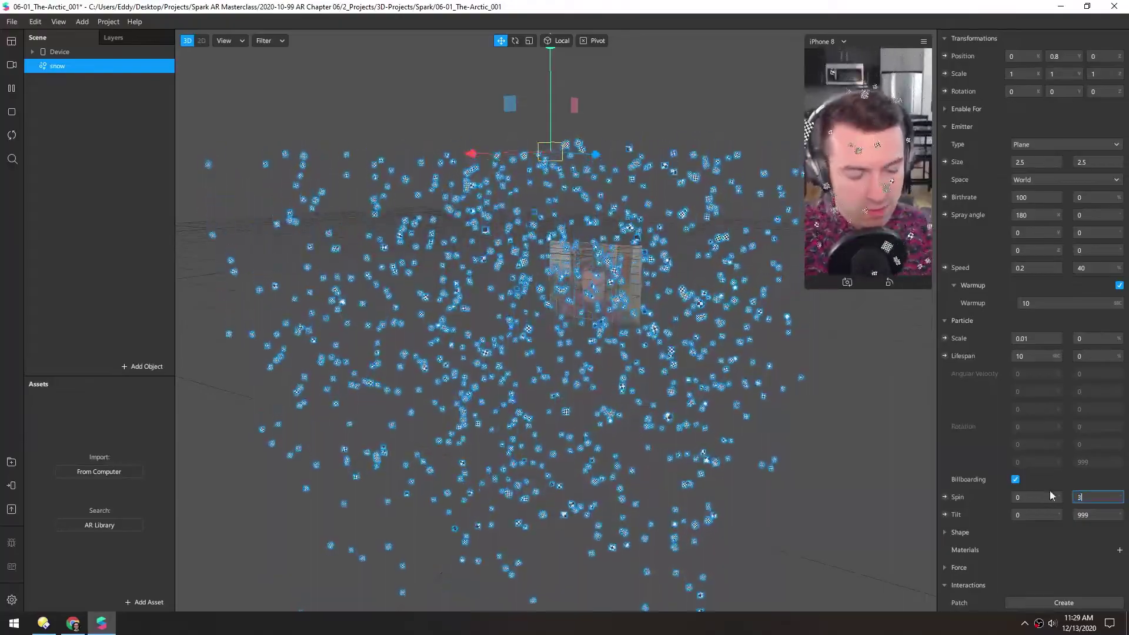
text(360)
key(Return)
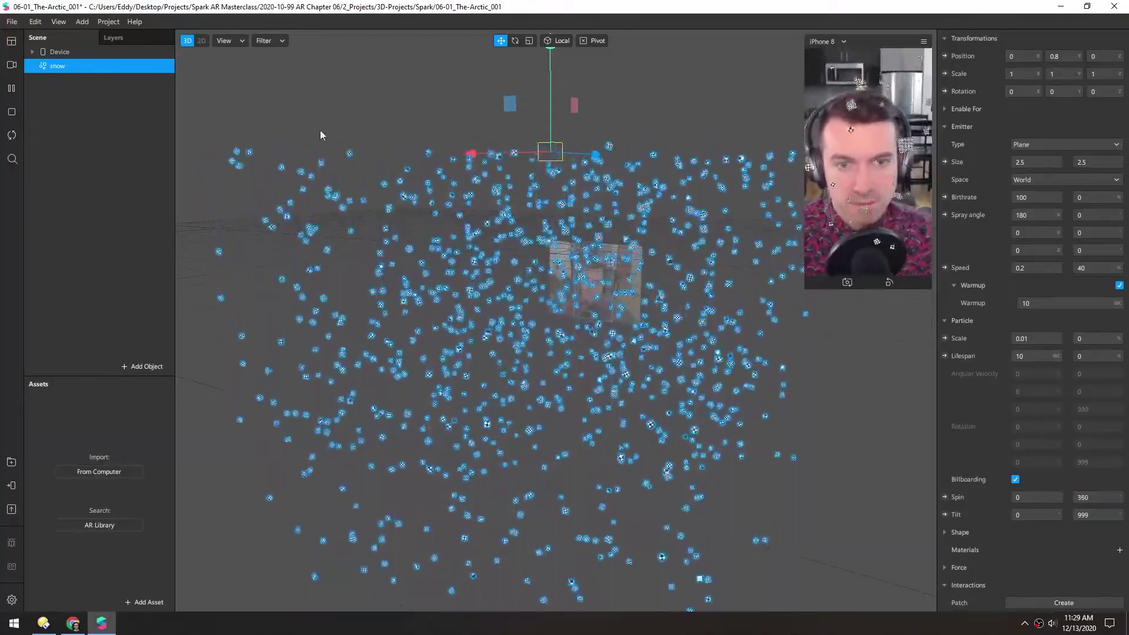
click(12, 136)
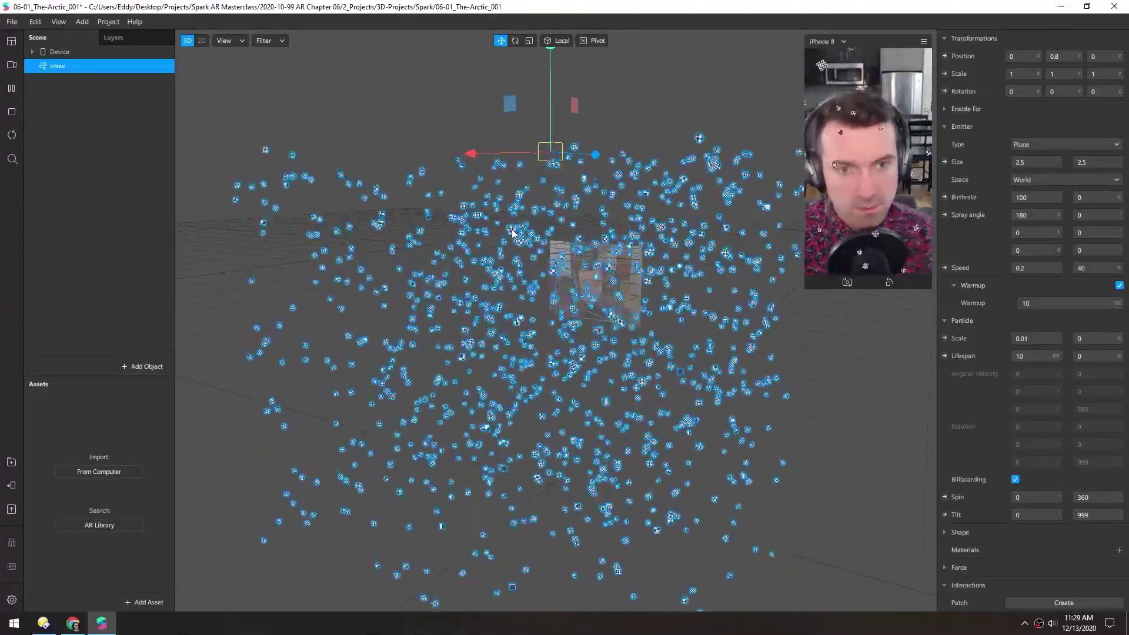
right_drag(516, 235, 531, 230)
scroll(531, 223, up, 5)
middle_drag(547, 158, 531, 243)
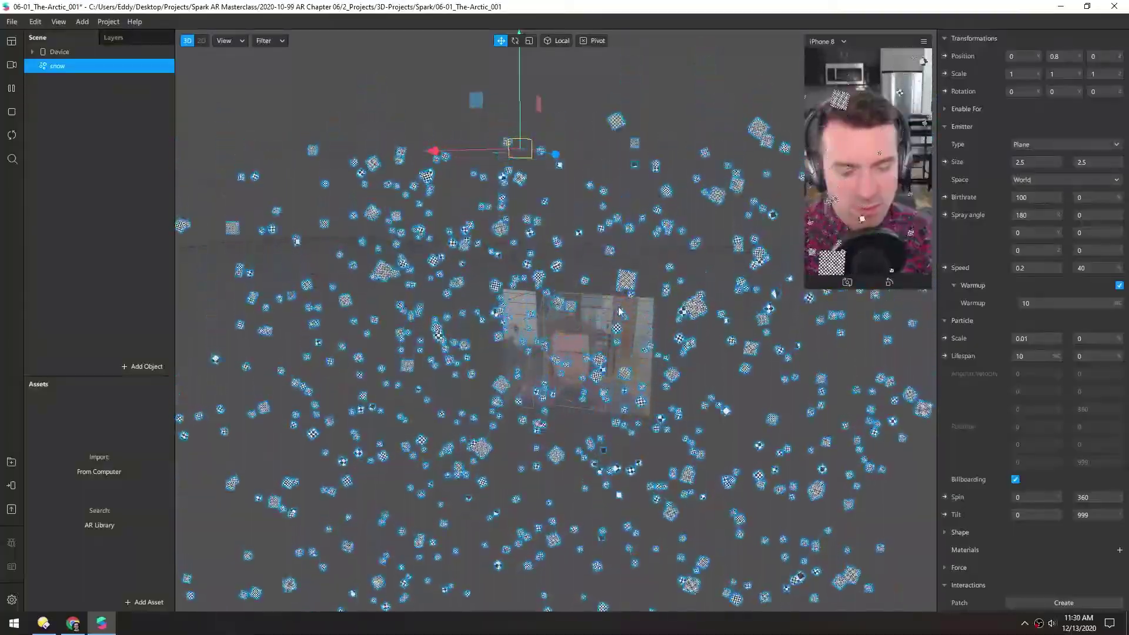
scroll(619, 311, down, 3)
right_drag(552, 303, 562, 292)
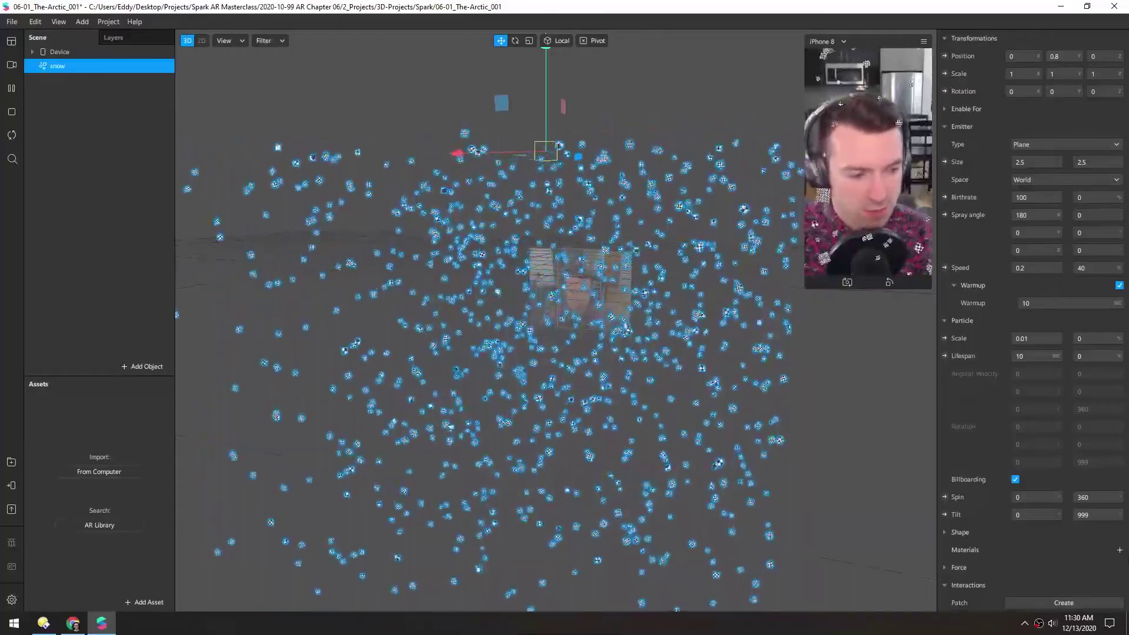
Add a new material to the snow particle system, name it mat_snow and give it the Flat shader type
click(1117, 549)
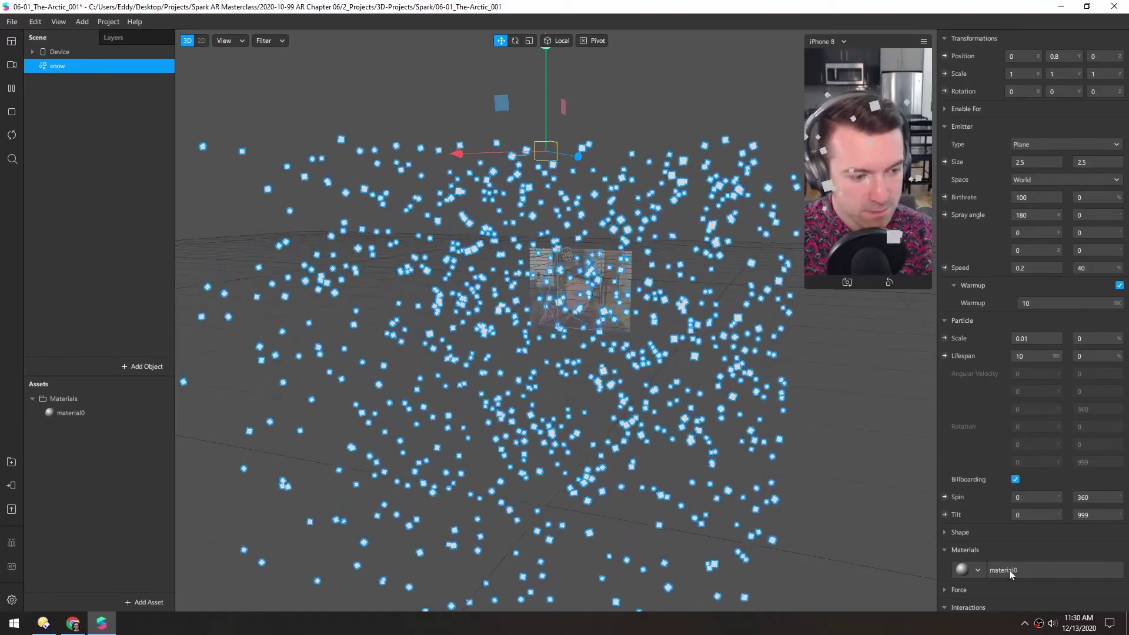
click(1006, 570)
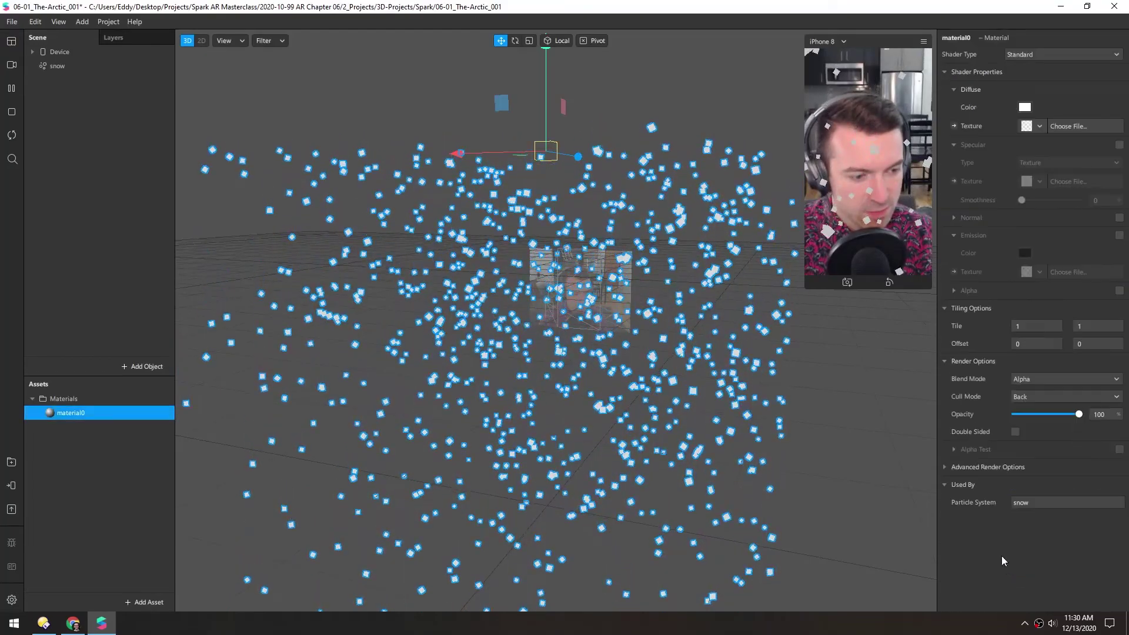
double_click(958, 39)
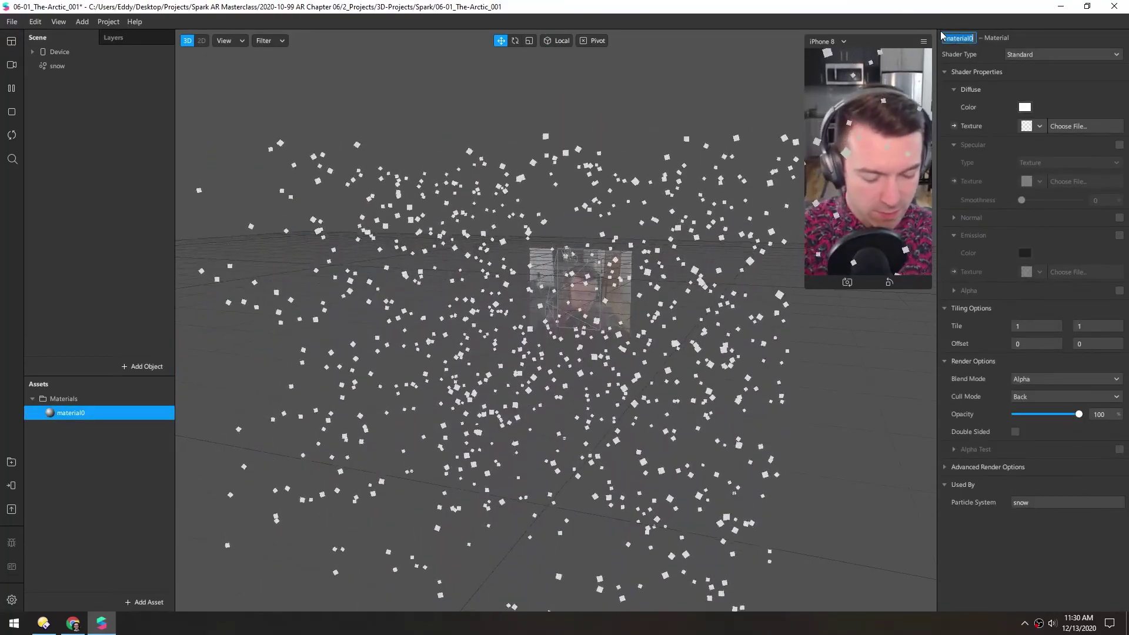
text(mat_snow)
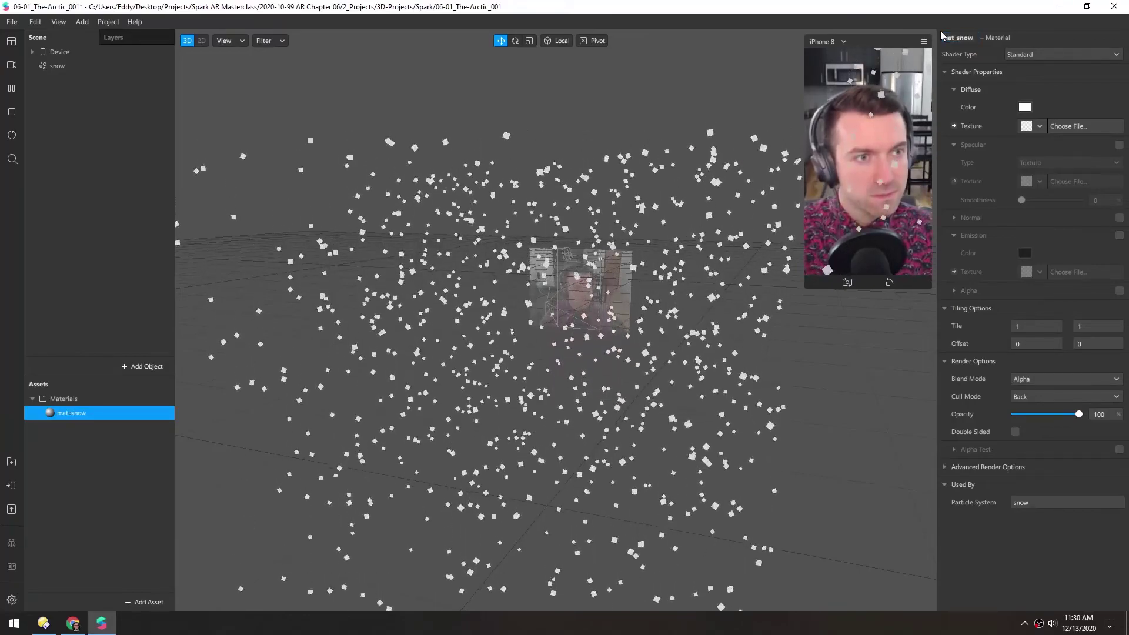
key(Return)
click(1007, 54)
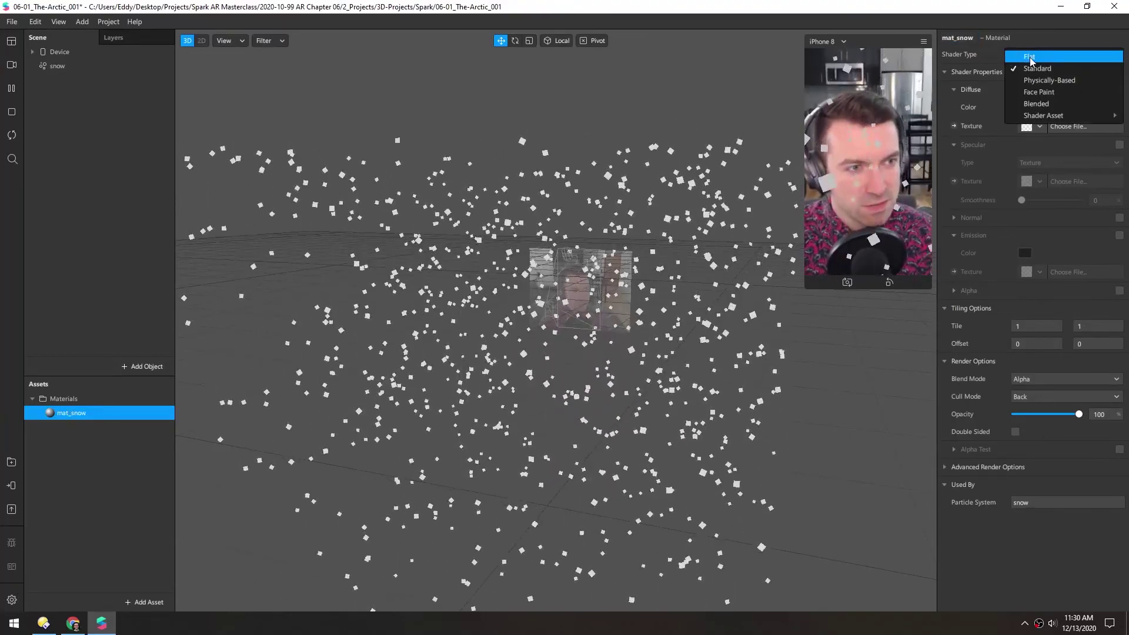
click(1030, 58)
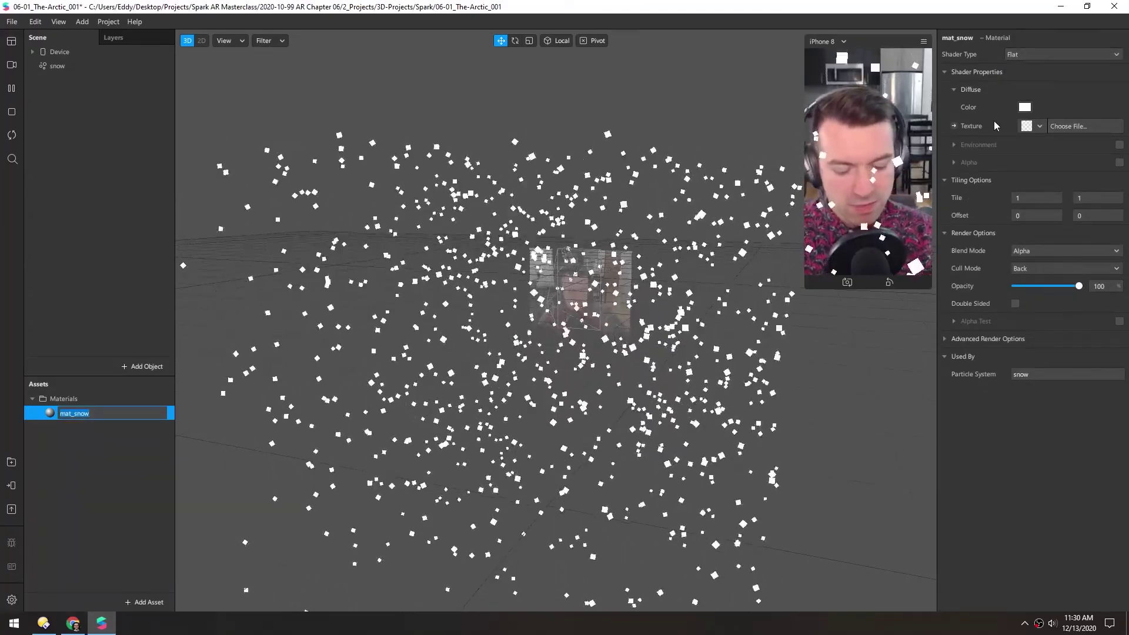
Create a patch for mat_snow's diffuse texture and enlarge the Patch Editor, leaving room before the patch
click(1066, 126)
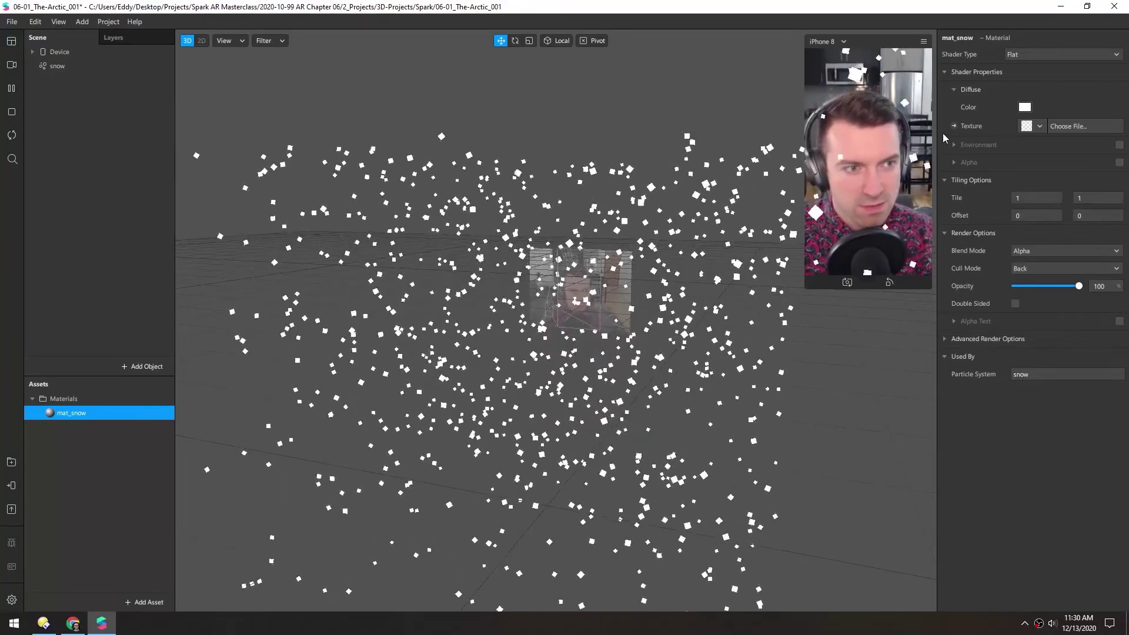
click(953, 126)
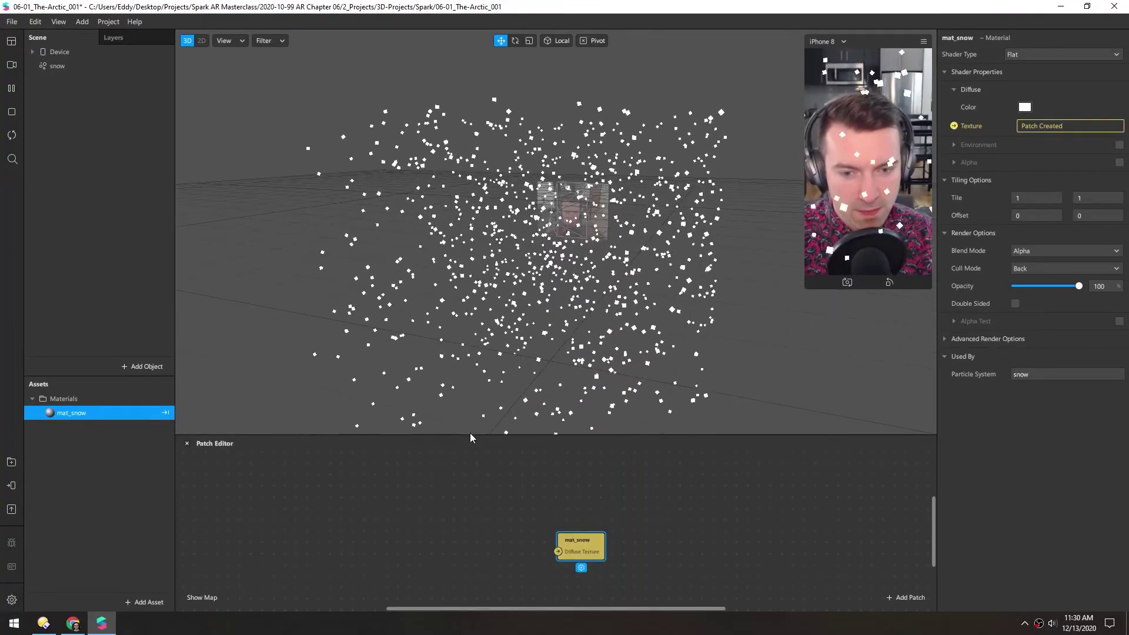
drag(469, 435, 464, 277)
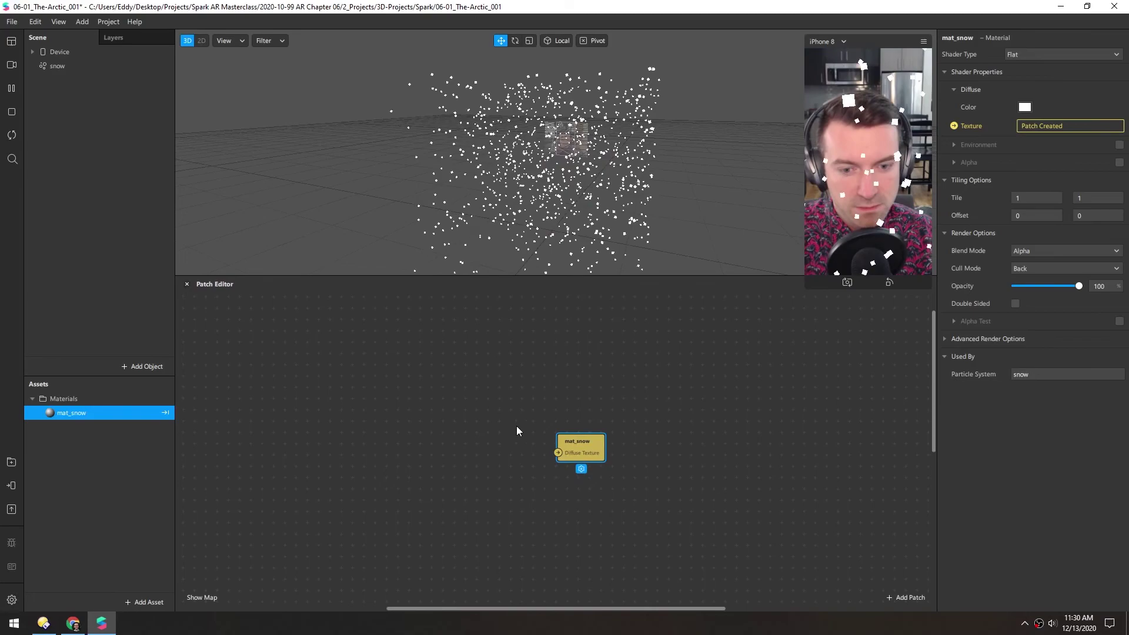
middle_drag(428, 427, 566, 413)
click(509, 406)
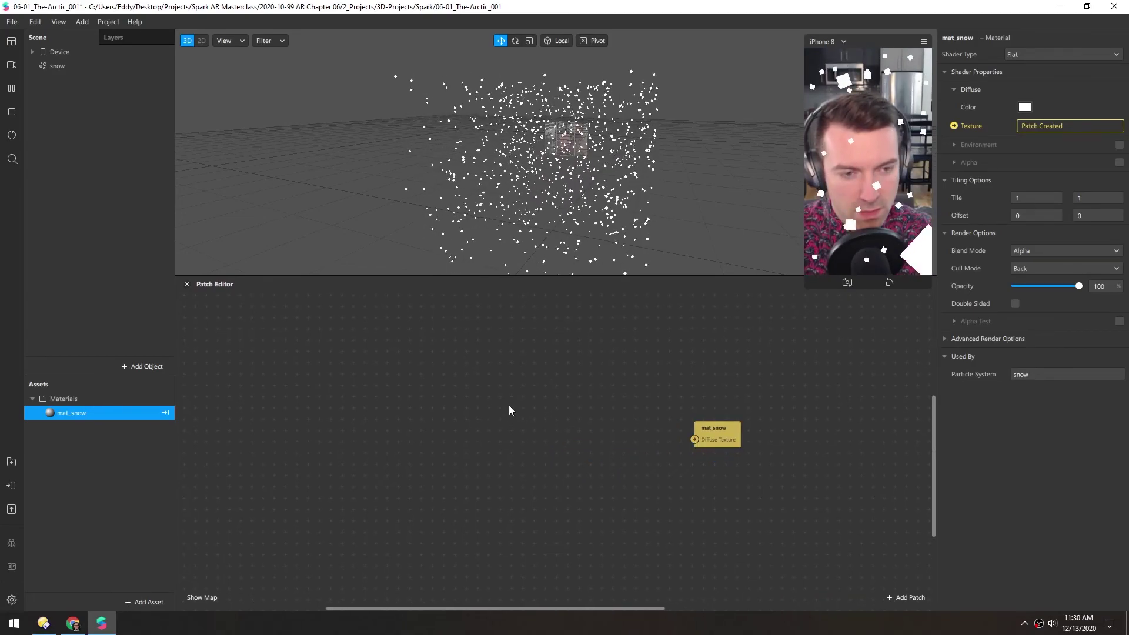
Add a Picker UI patch beside the mat_snow patch and make the picker visible
right_click(511, 413)
text(picker)
key(Return)
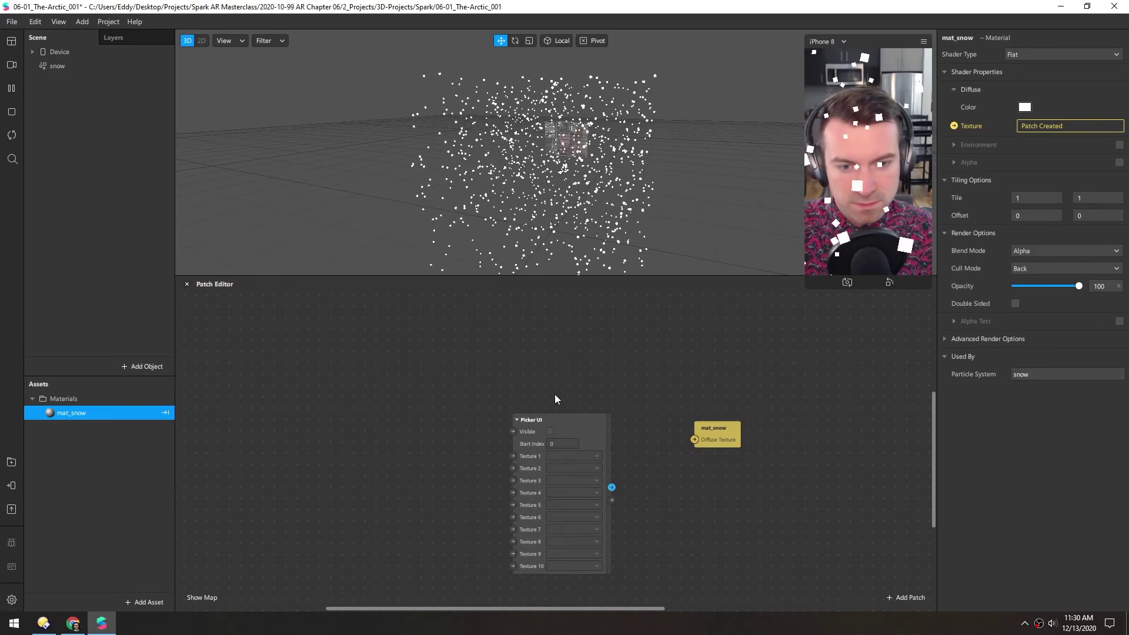
click(549, 432)
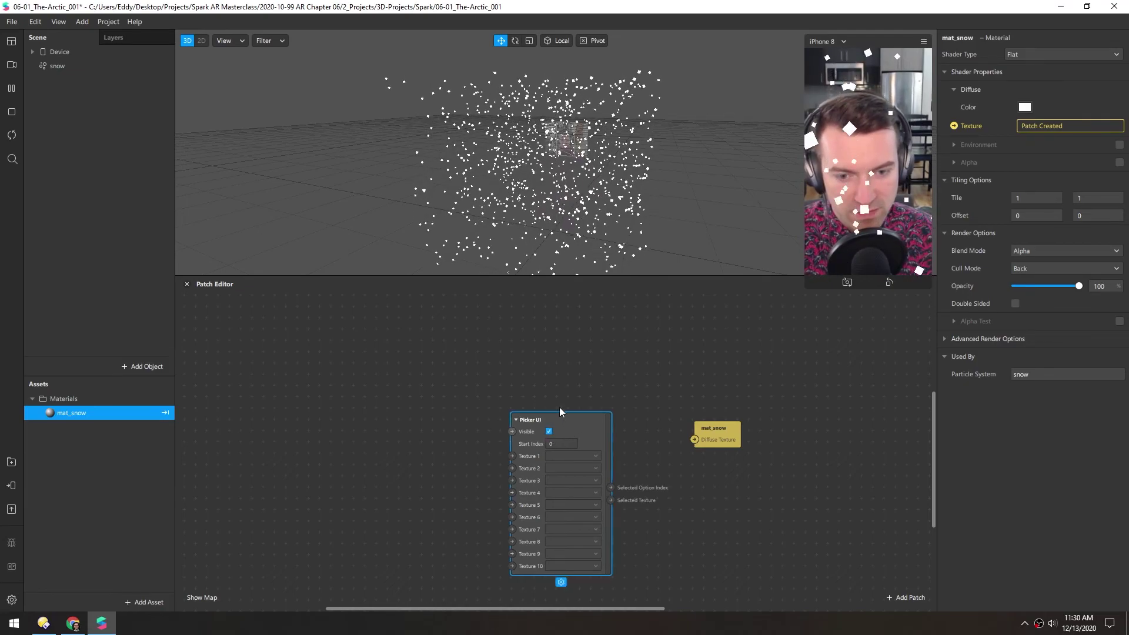
drag(560, 421, 547, 382)
Import tex_snowflake_001.png, tex_snowflake_002.png and tex_snowflake_003.png from the Snowflakes folder into the project assets
click(46, 623)
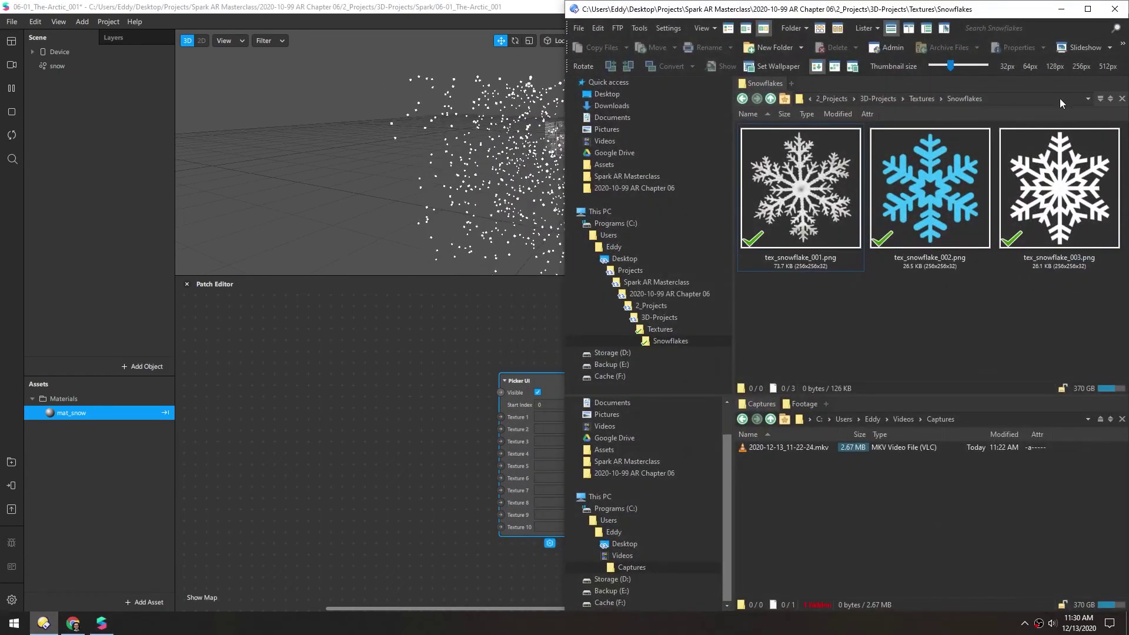
drag(803, 279, 1105, 147)
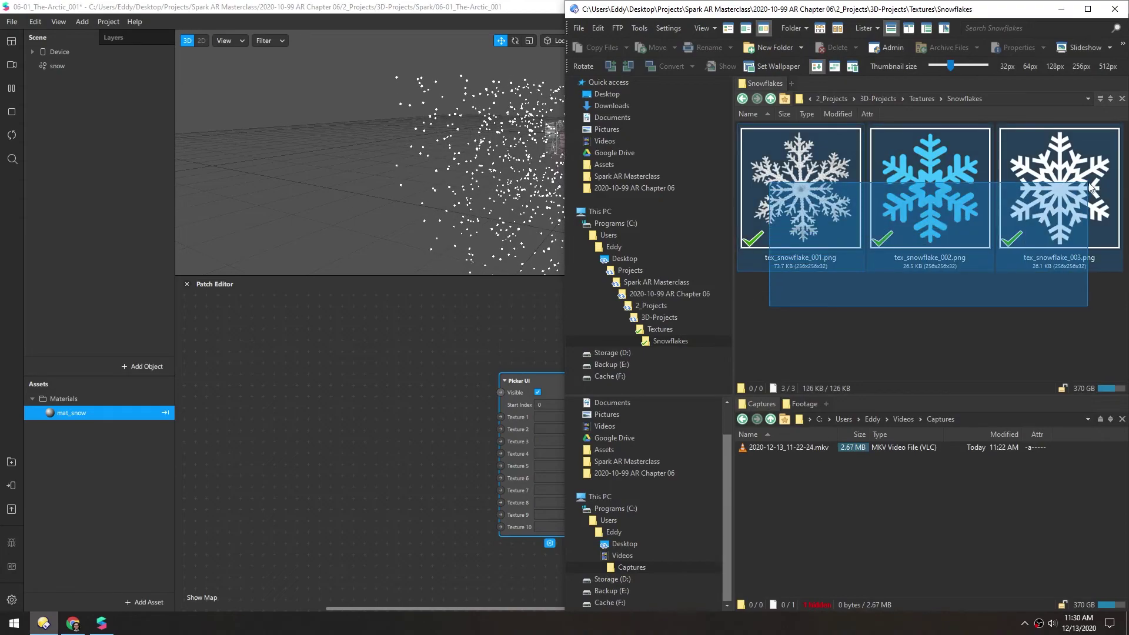
drag(791, 200, 81, 489)
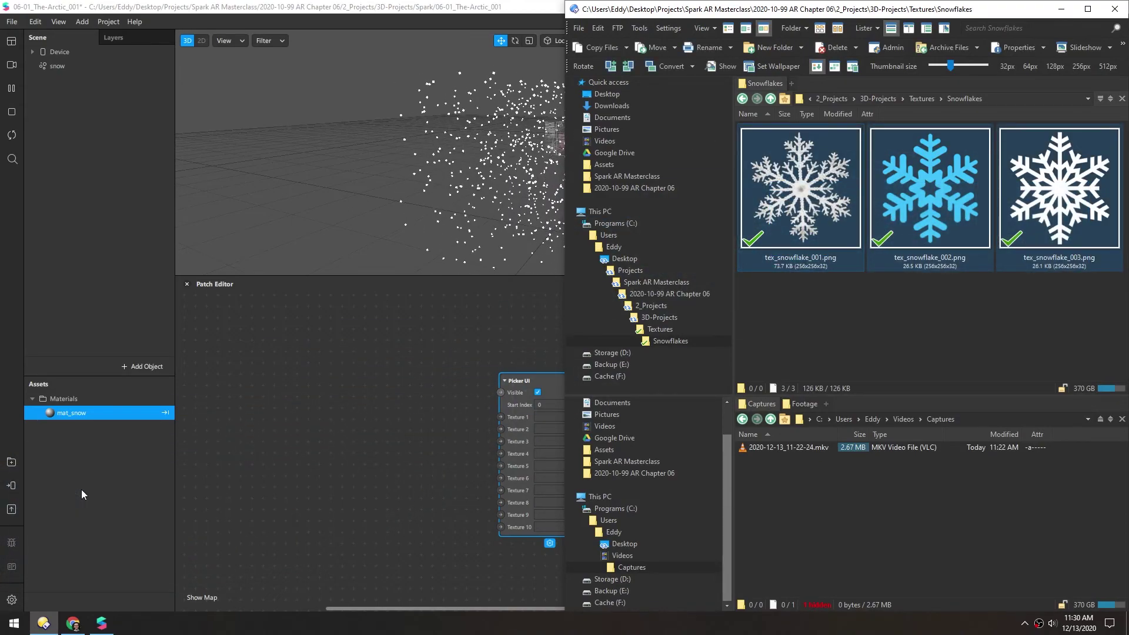
click(73, 502)
click(73, 502)
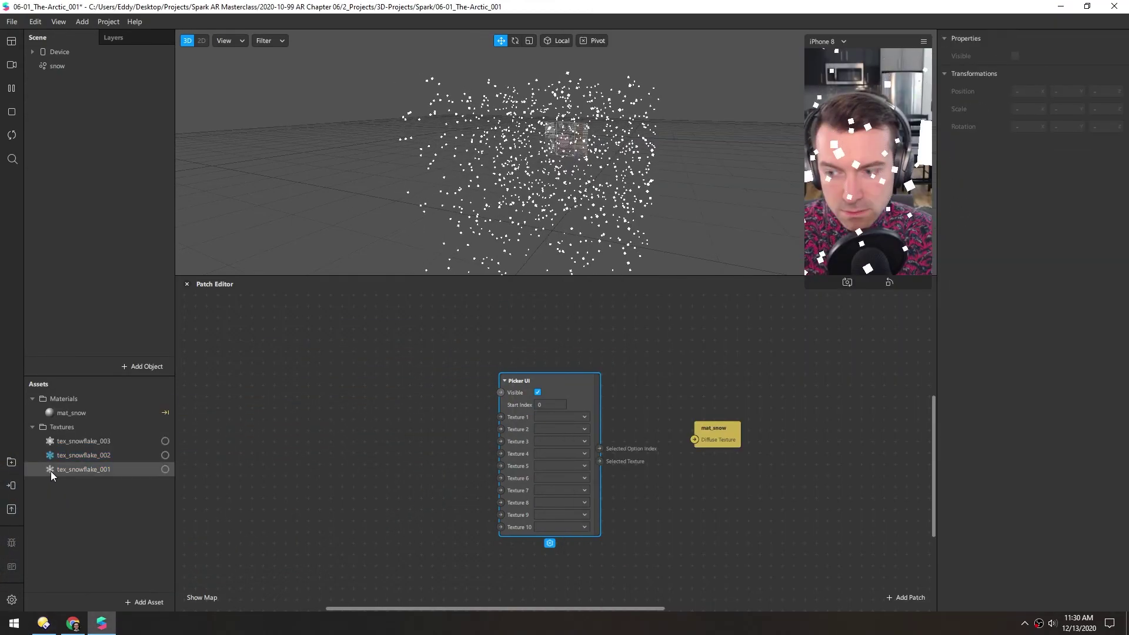
Assign tex_snowflake_001, tex_snowflake_002 and tex_snowflake_003 to the Picker UI's Texture 1, 2 and 3 inputs, in that order
click(541, 419)
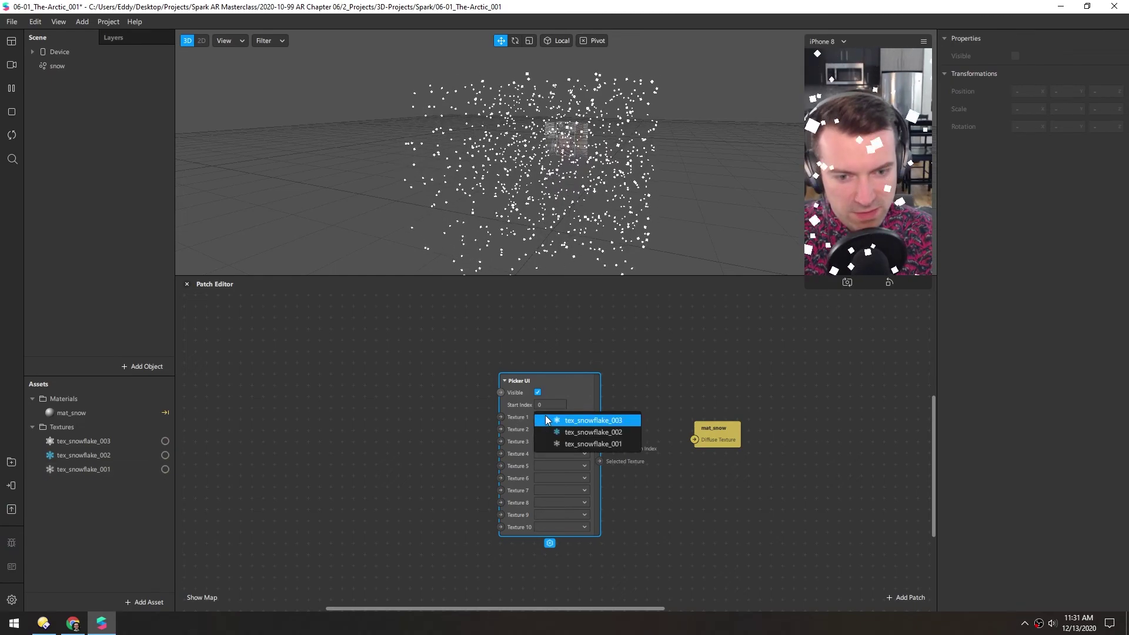
click(559, 444)
click(559, 429)
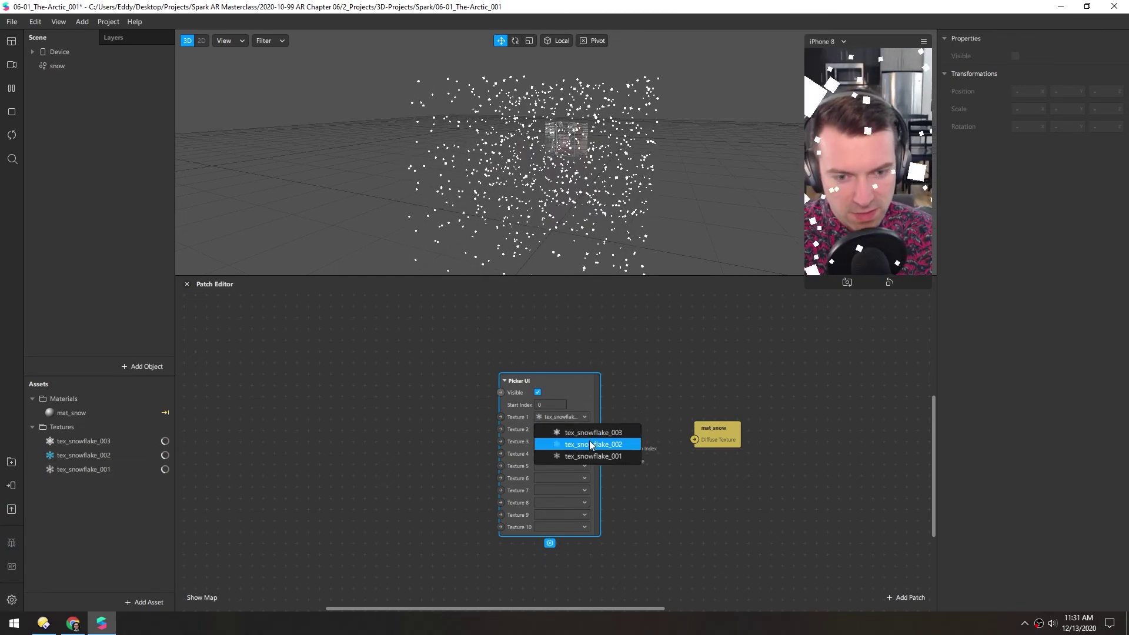
click(591, 445)
click(569, 442)
click(587, 446)
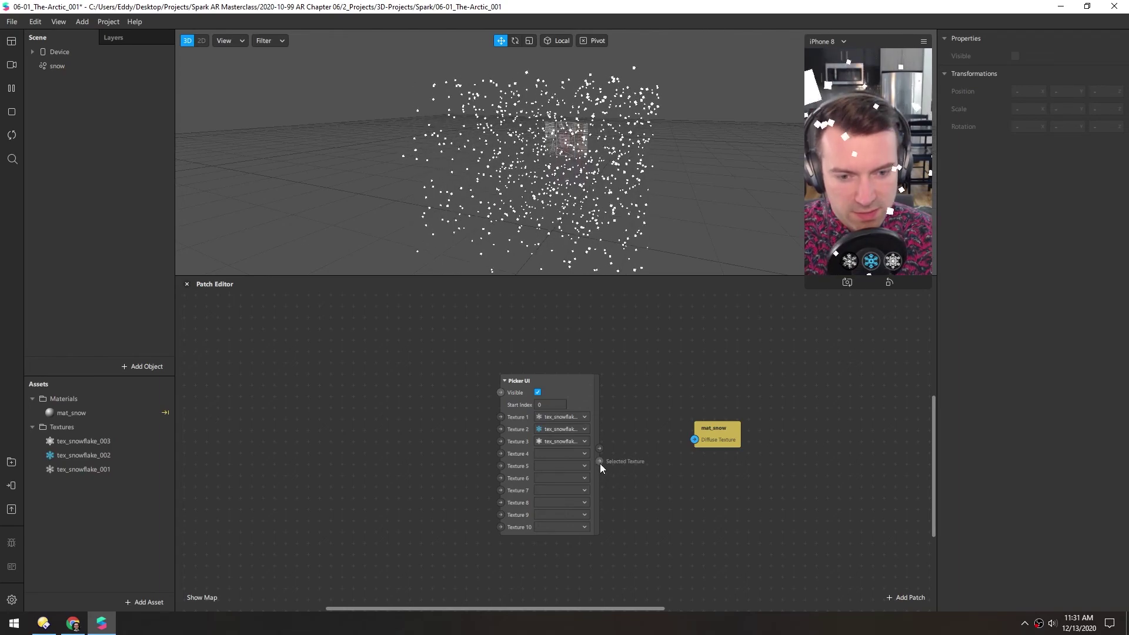
Connect the Picker UI's Selected Texture output to mat_snow's Diffuse Texture and inspect the snowflakes around the camera
drag(599, 461, 695, 440)
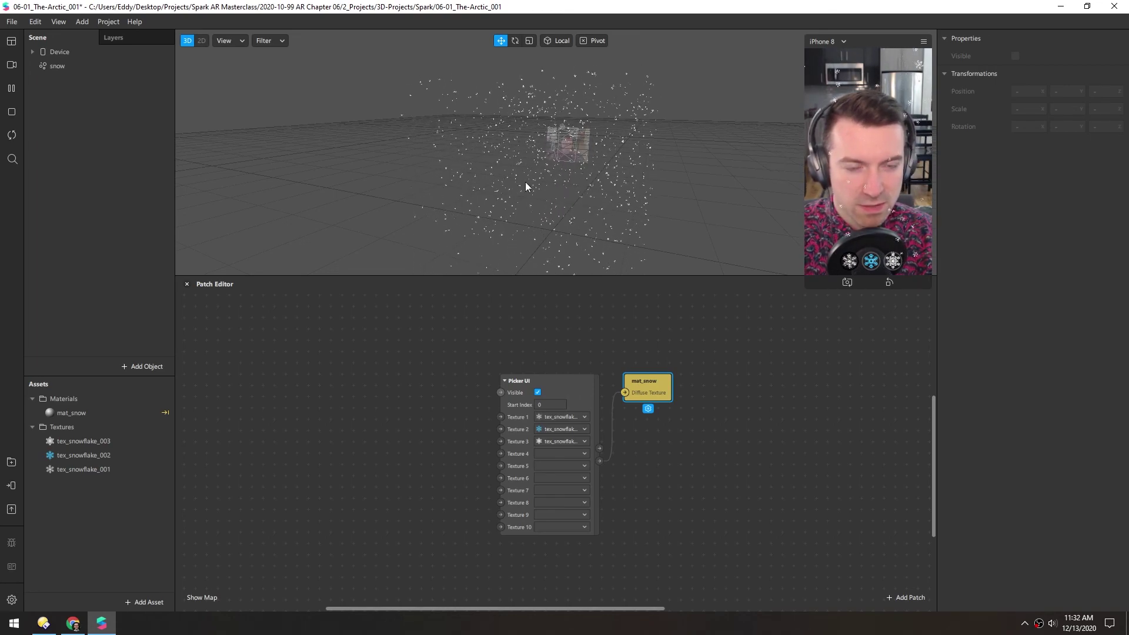
scroll(549, 146, up, 8)
alt+drag(569, 129, 570, 170)
drag(868, 160, 792, 166)
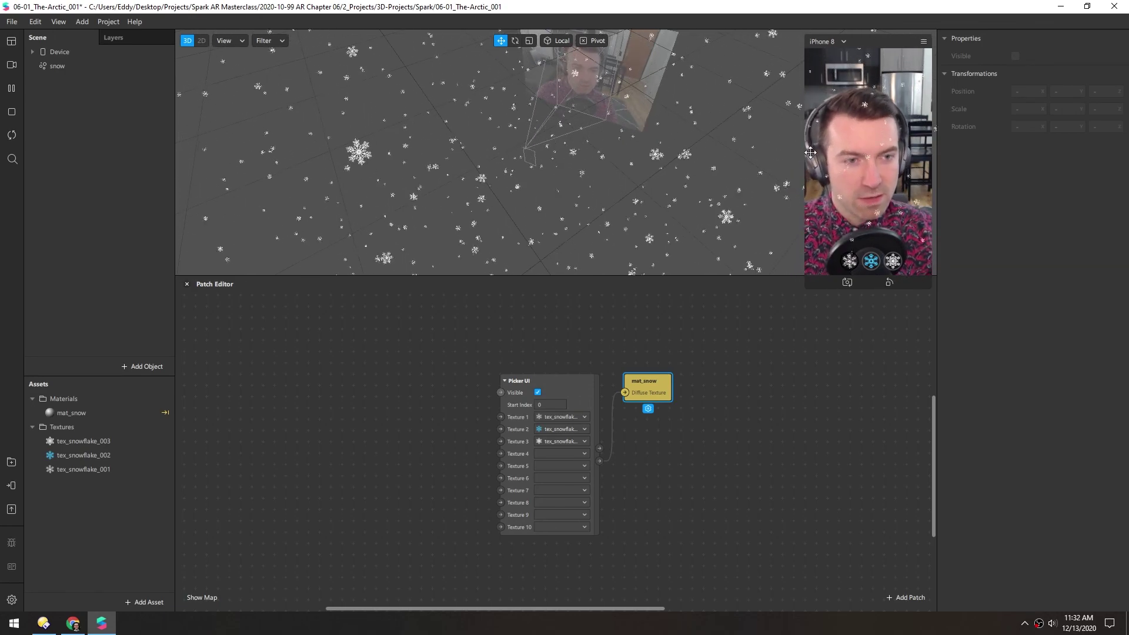
click(923, 41)
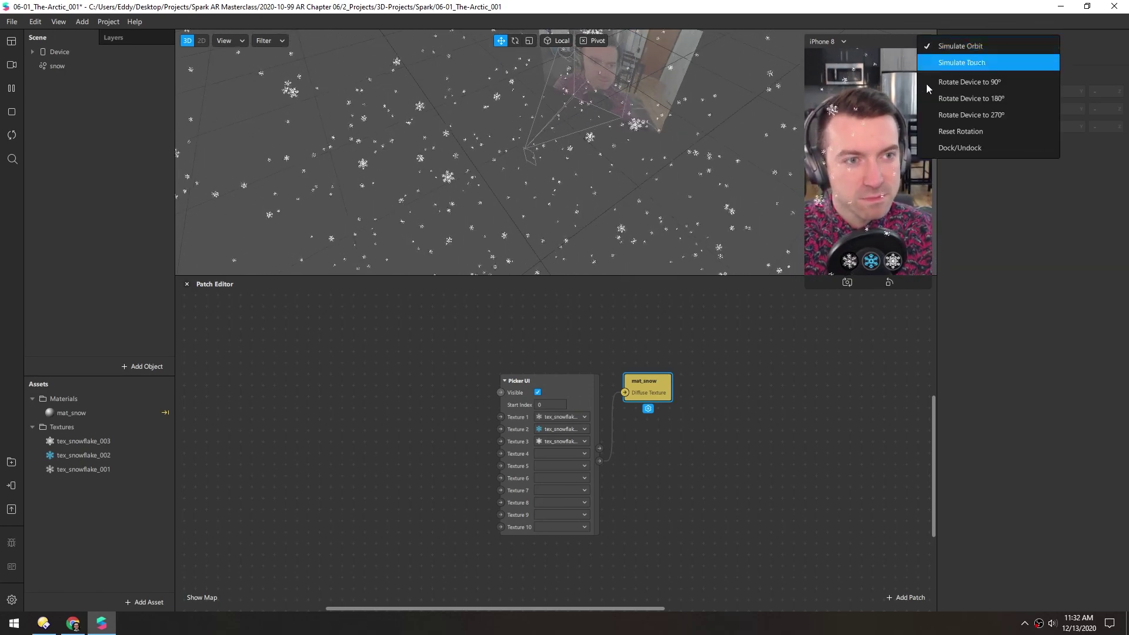
click(937, 144)
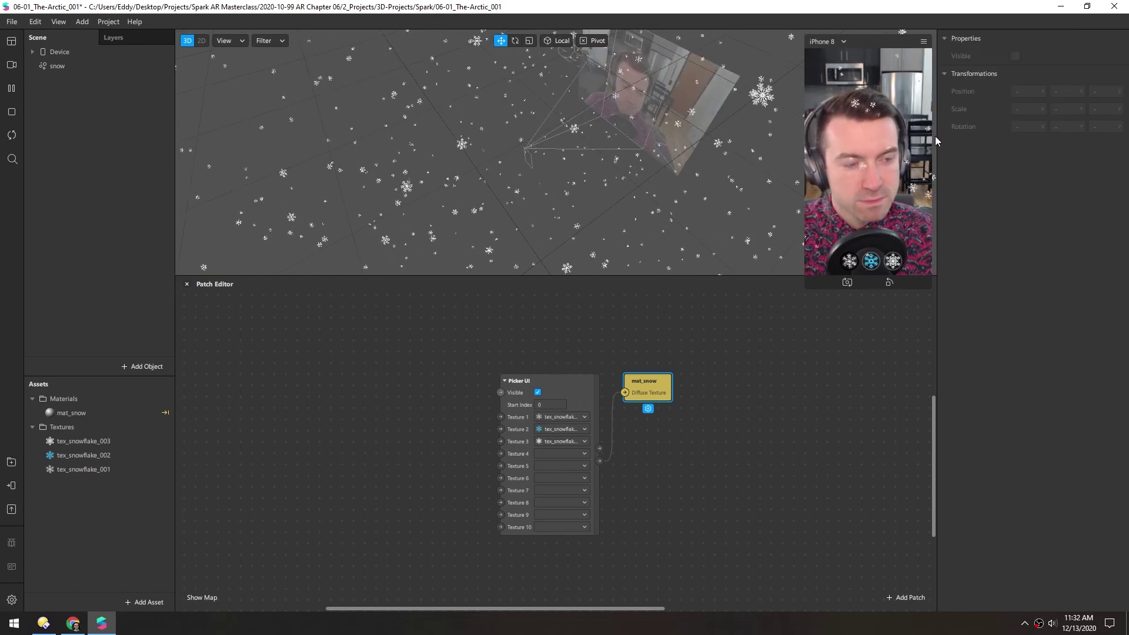
Set the snow particle system's birthrate to 20 and restart the effect preview
scroll(599, 179, down, 5)
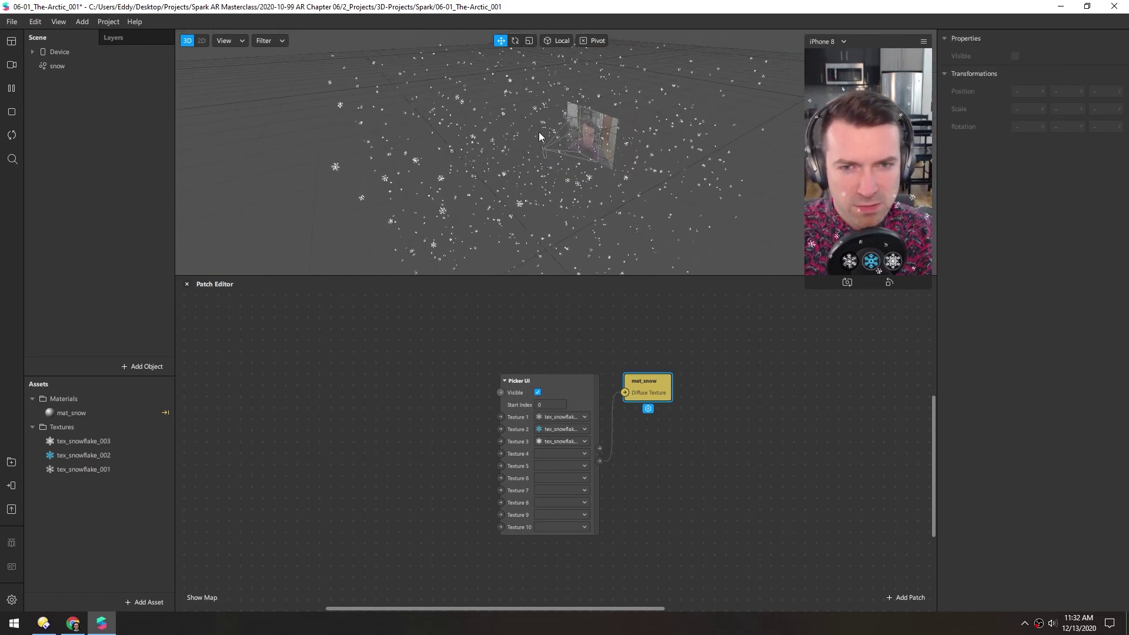
drag(538, 132, 536, 179)
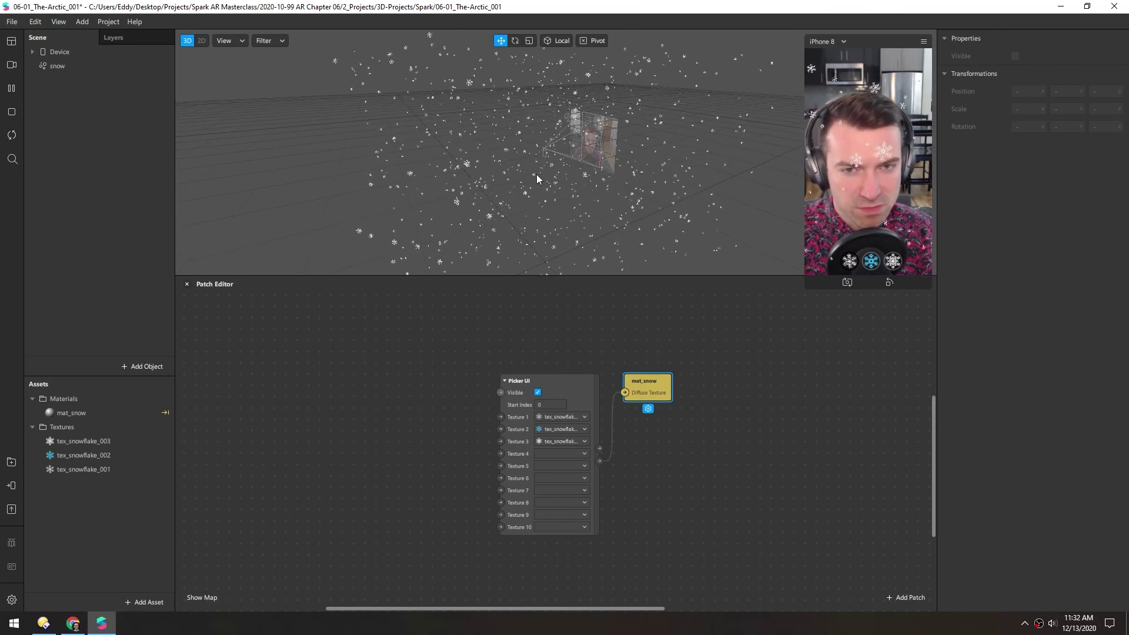
click(57, 65)
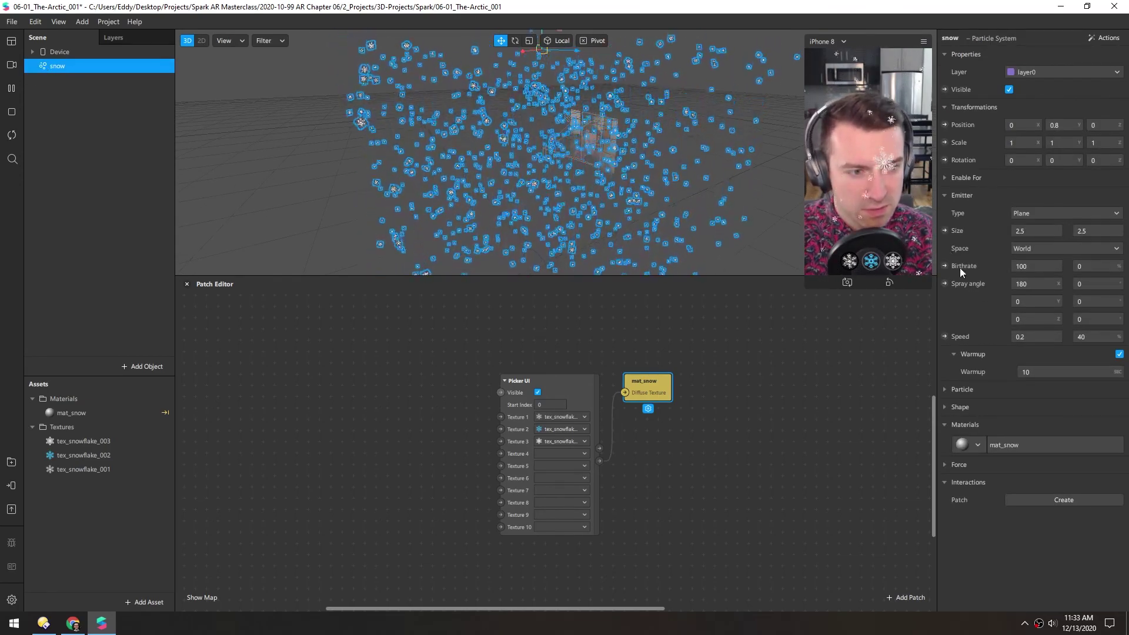
click(993, 265)
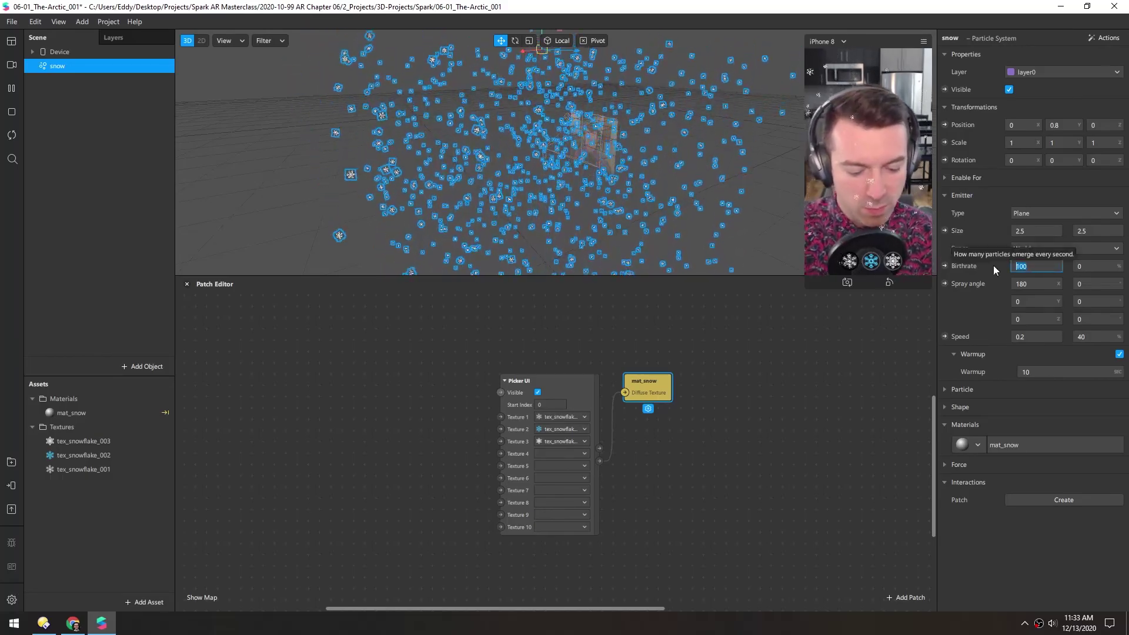
text(20)
key(Return)
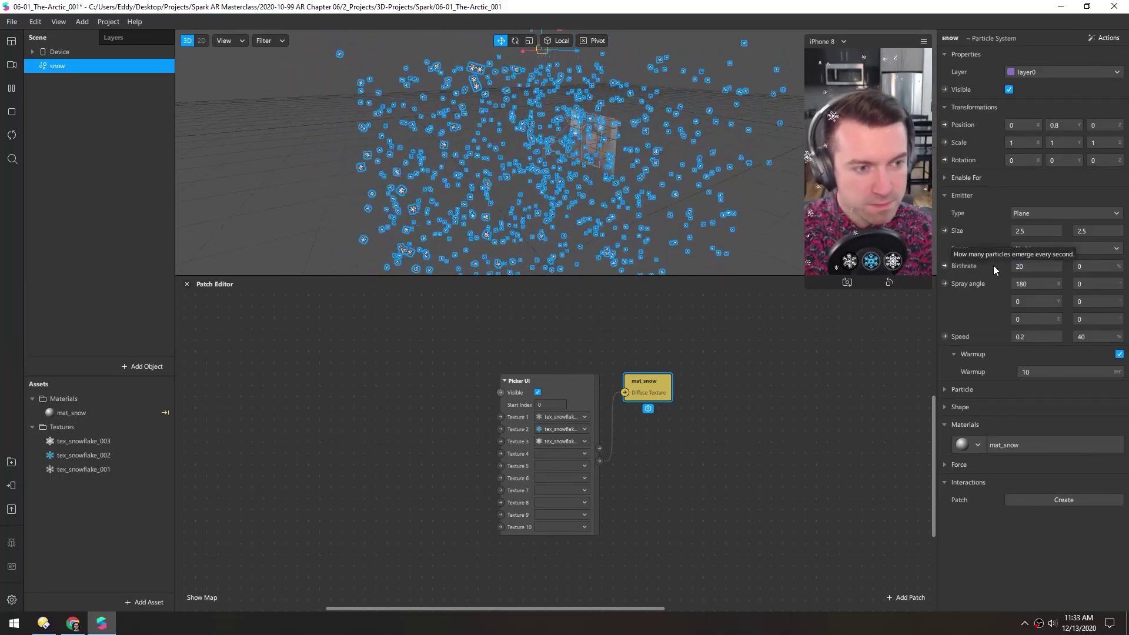
click(2, 139)
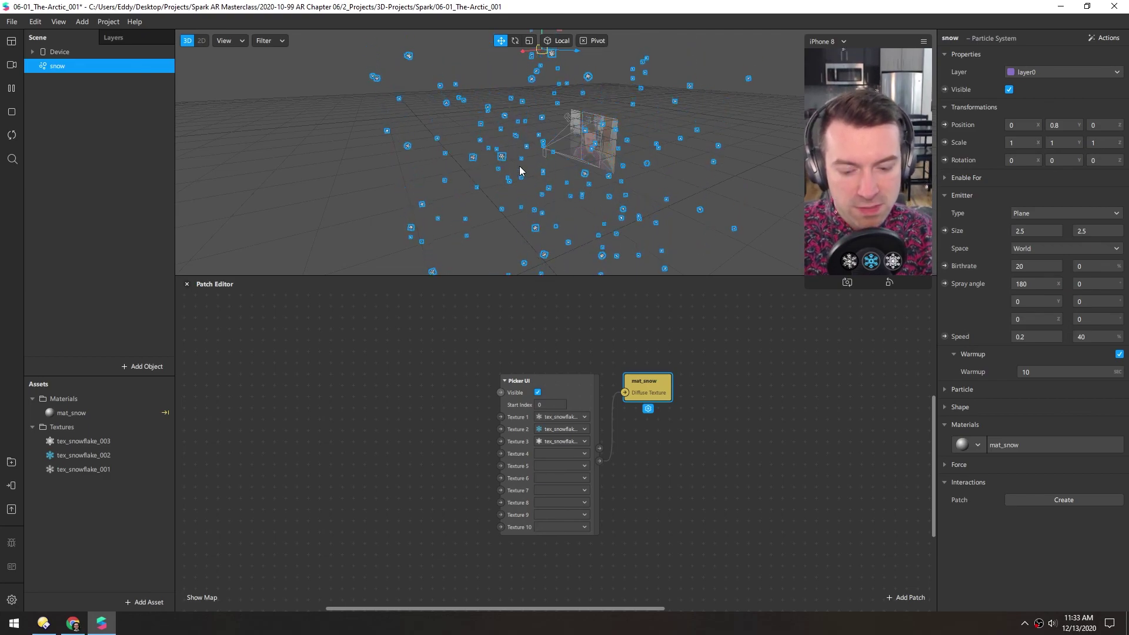
Examine how the snow particles are distributed around the camera from above, at an angle and close up
alt+drag(520, 167, 647, 264)
right_drag(646, 267, 486, 139)
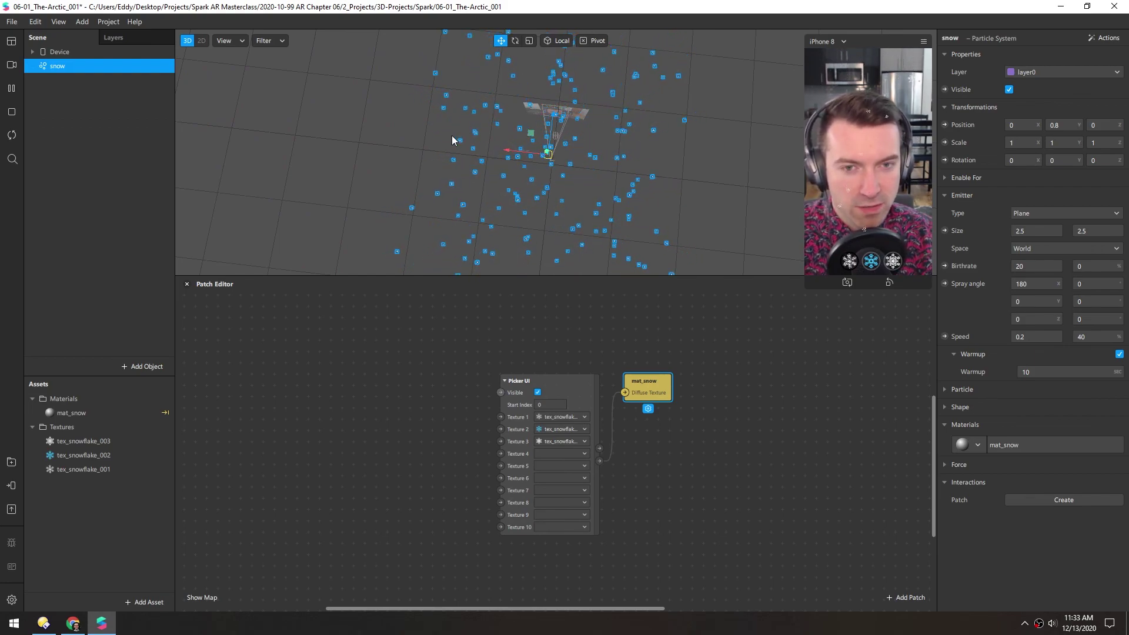
scroll(558, 109, up, 5)
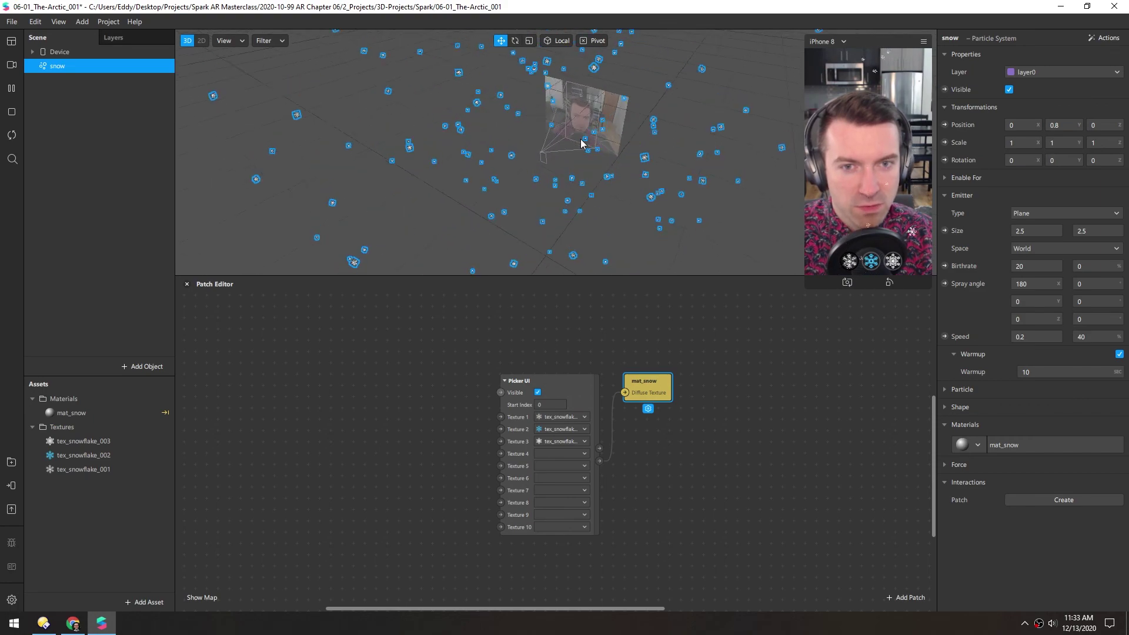
middle_drag(556, 101, 568, 159)
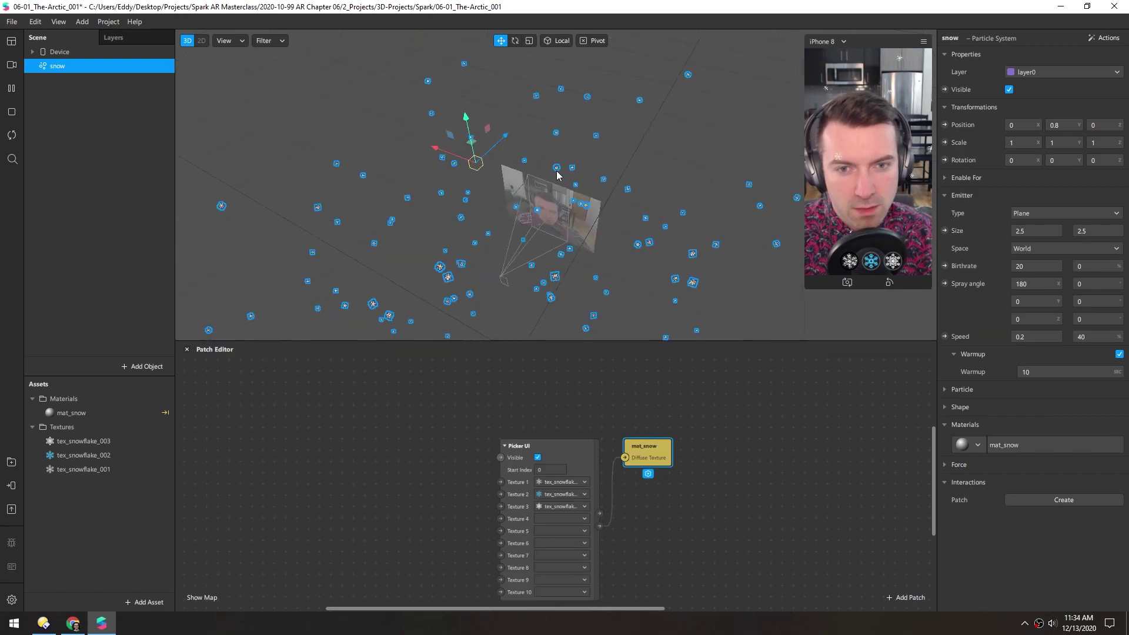
middle_drag(557, 173, 576, 157)
drag(577, 157, 582, 120)
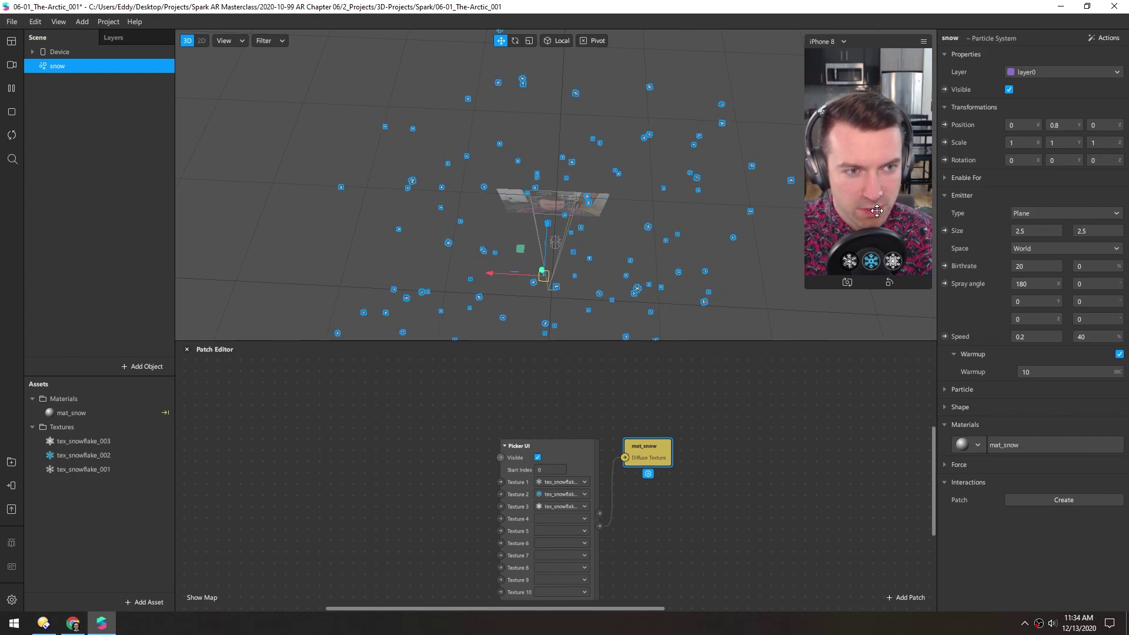
mouse_move(555, 176)
mouse_down()
mouse_move(565, 215)
mouse_move(557, 196)
mouse_up()
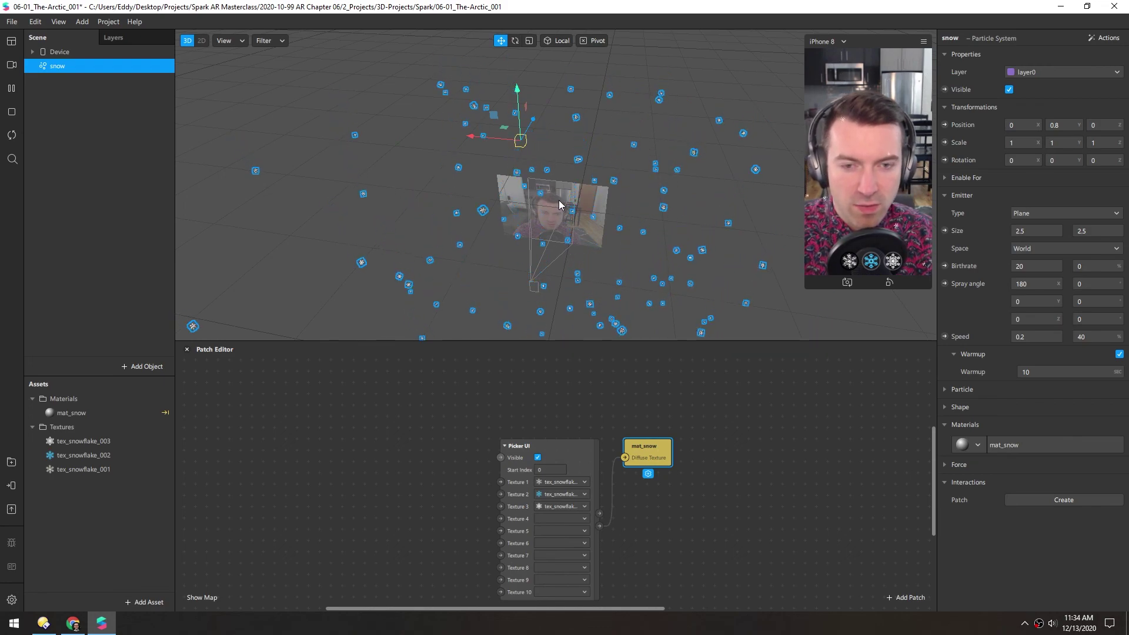
scroll(527, 220, up, 5)
drag(555, 238, 535, 140)
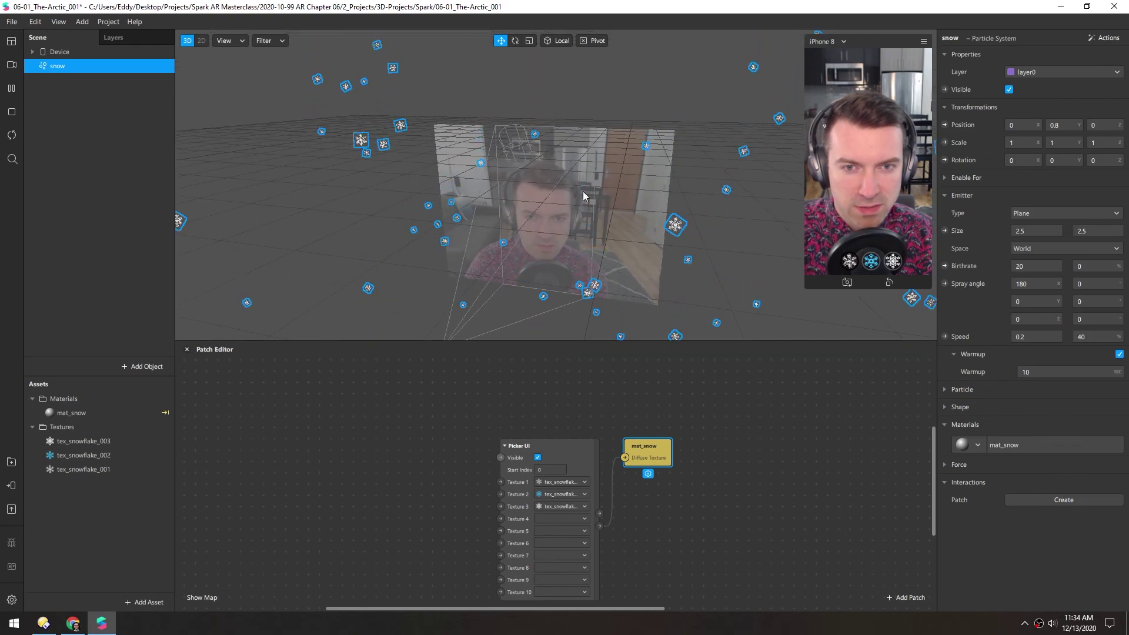